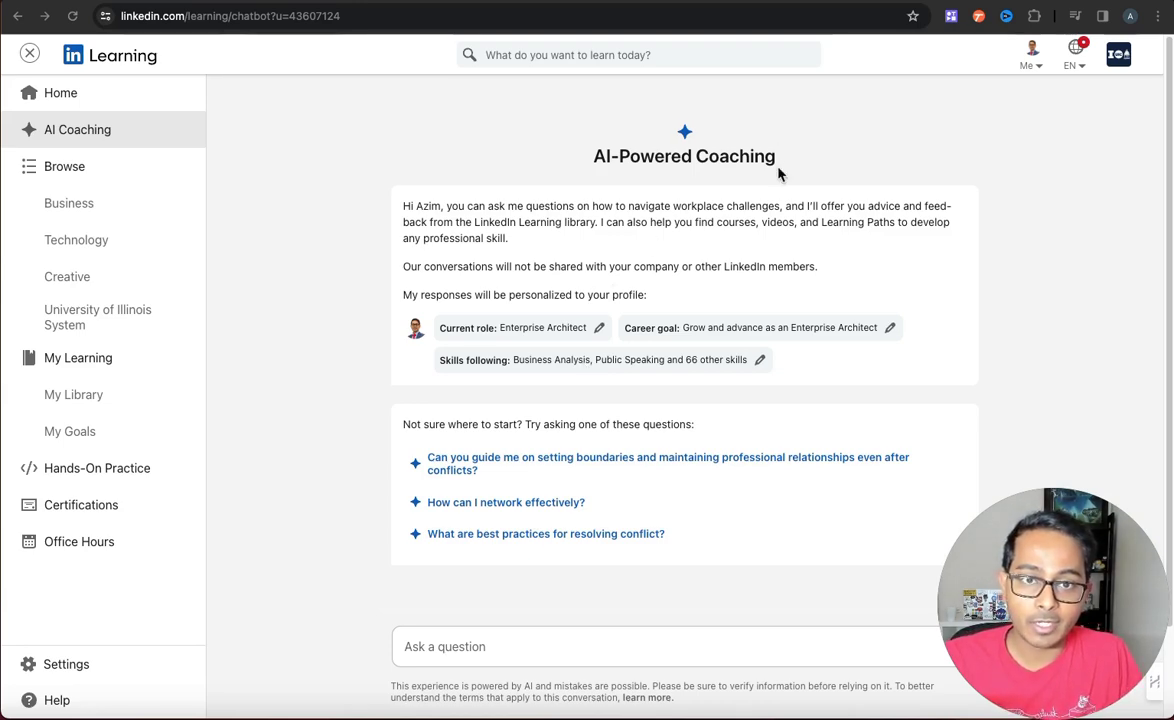
# Step: Switch to the LinkedIn notifications page, go to the home feed and open LinkedIn Learning from there
pyautogui.click(927, 4)
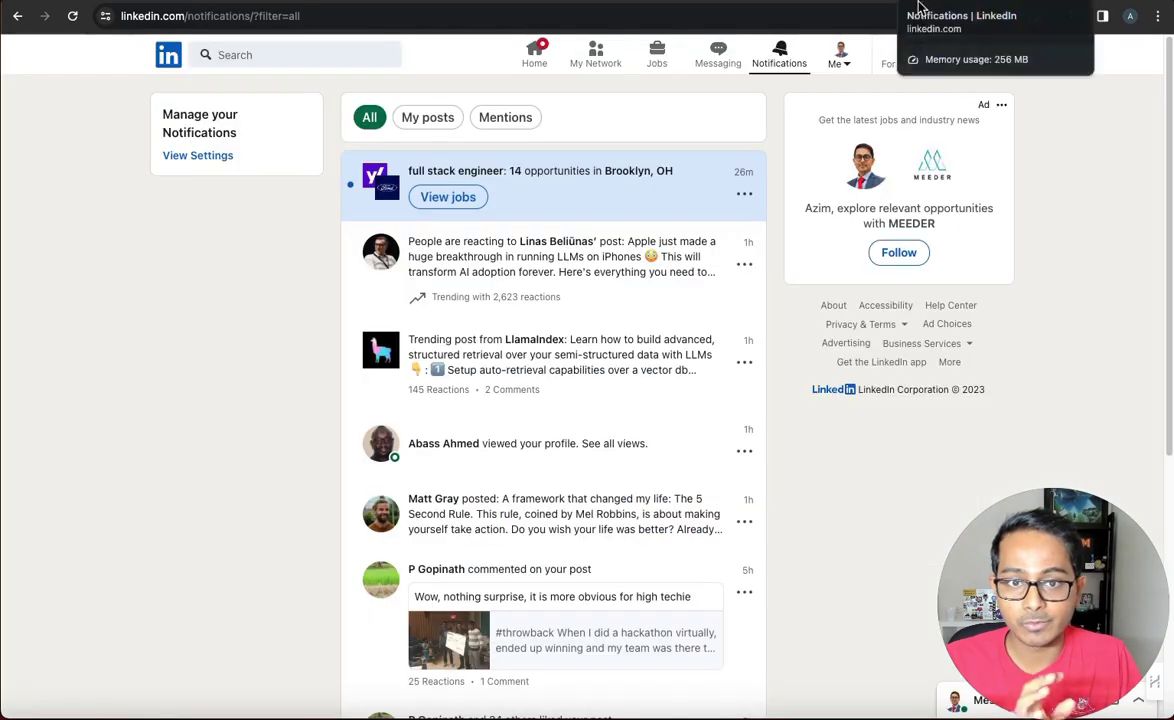
pyautogui.click(168, 55)
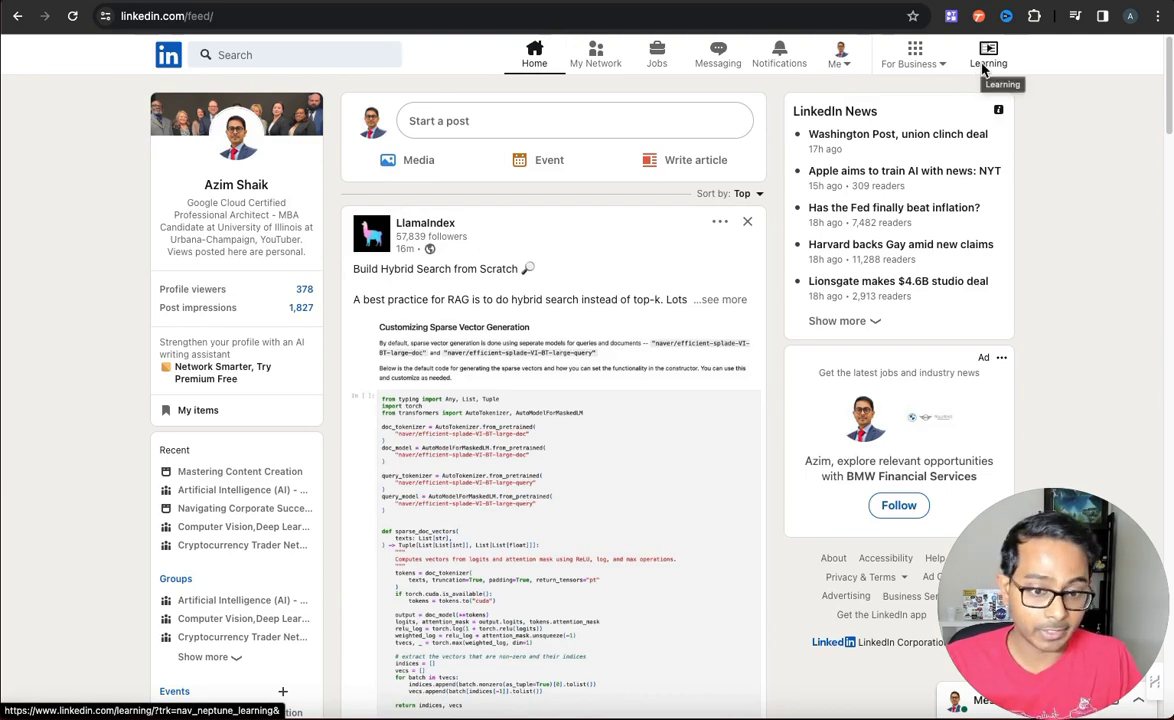
pyautogui.click(984, 66)
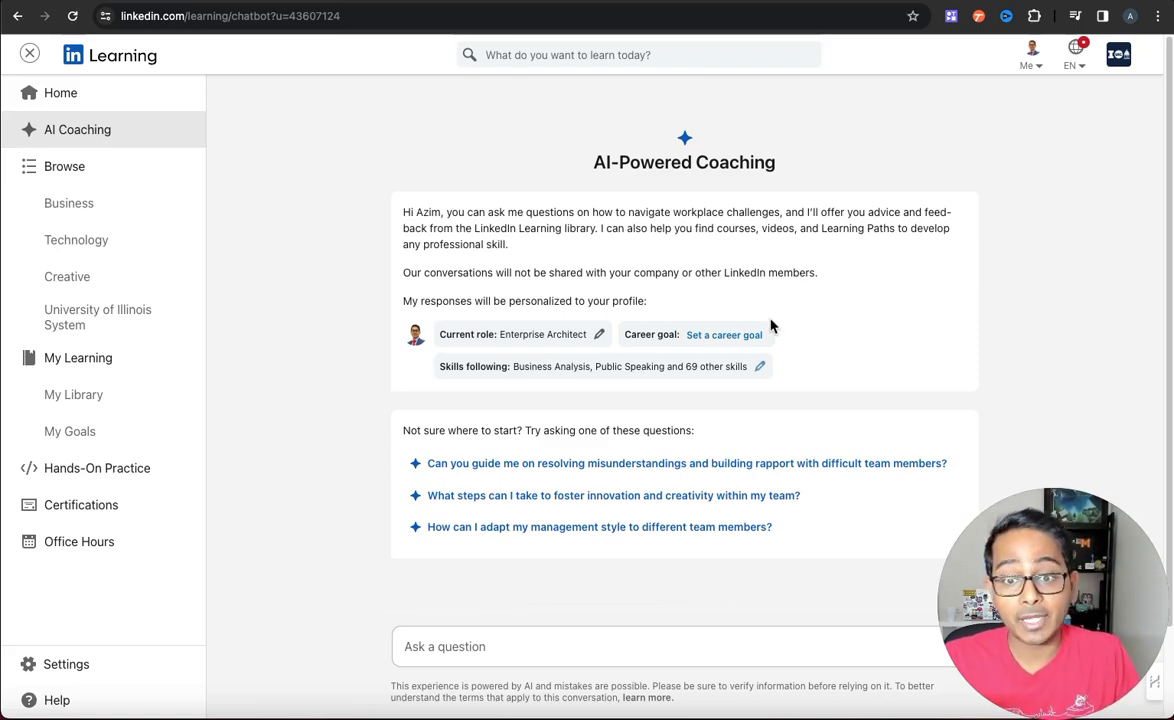
# Step: Start setting a career goal in the AI coaching profile and choose "Transition into a new career"
pyautogui.click(731, 337)
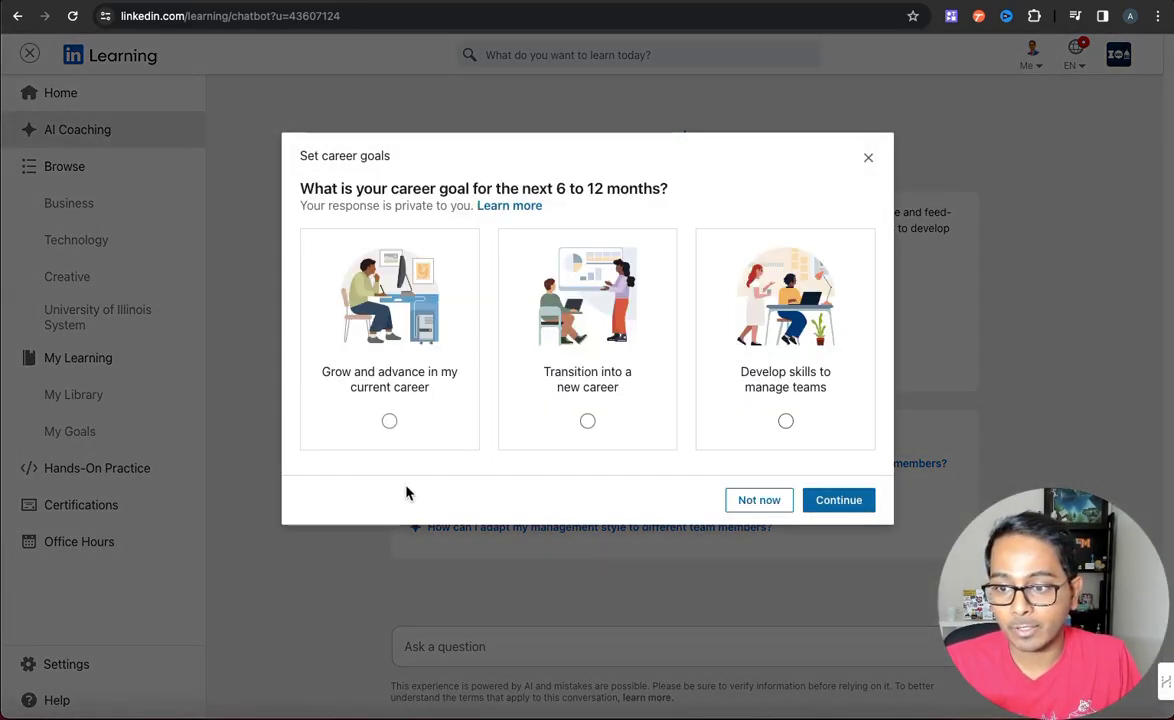
pyautogui.click(389, 422)
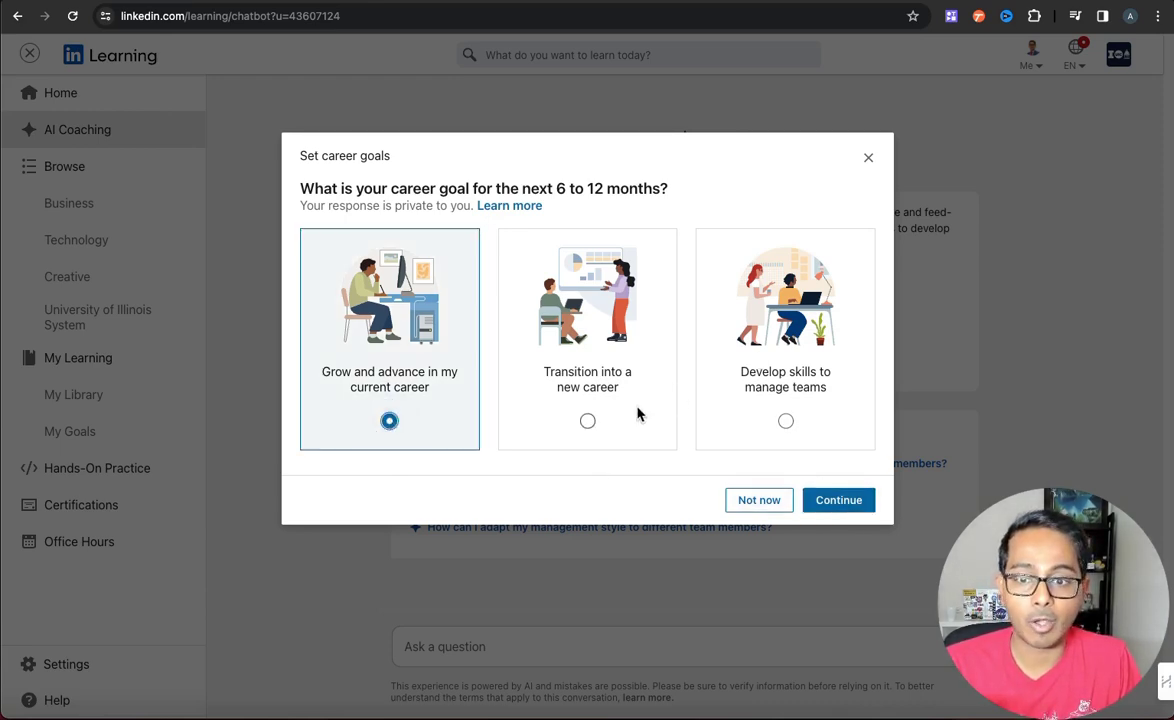
pyautogui.click(587, 422)
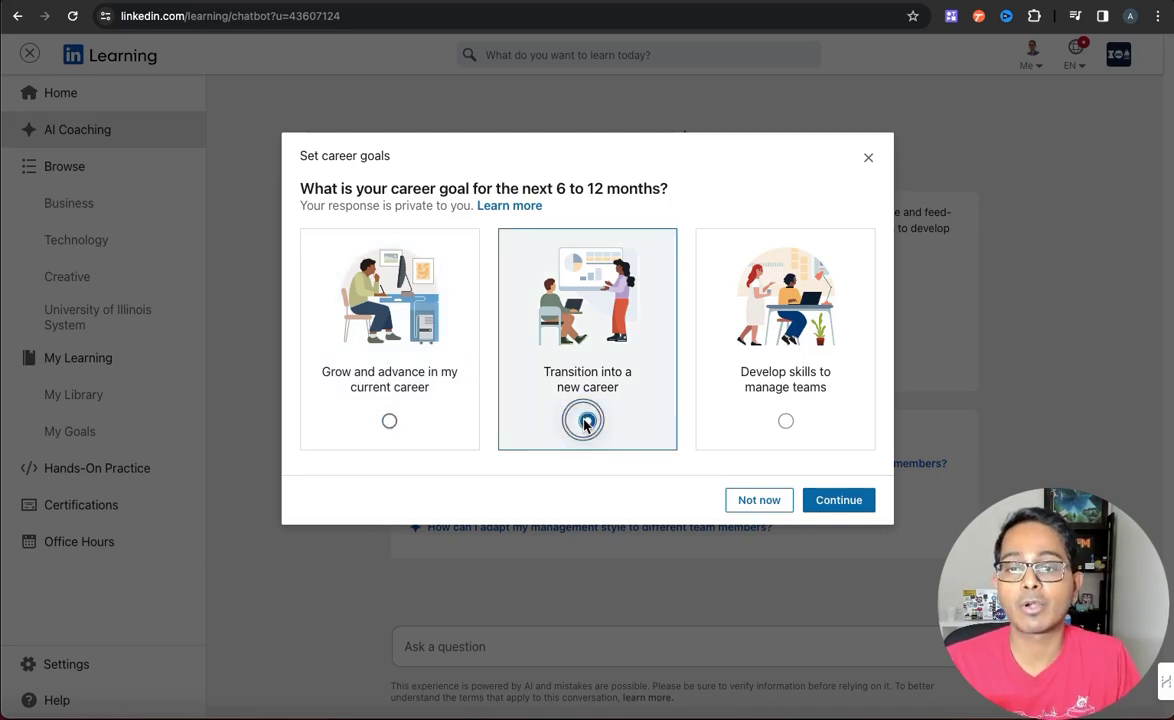
pyautogui.click(839, 499)
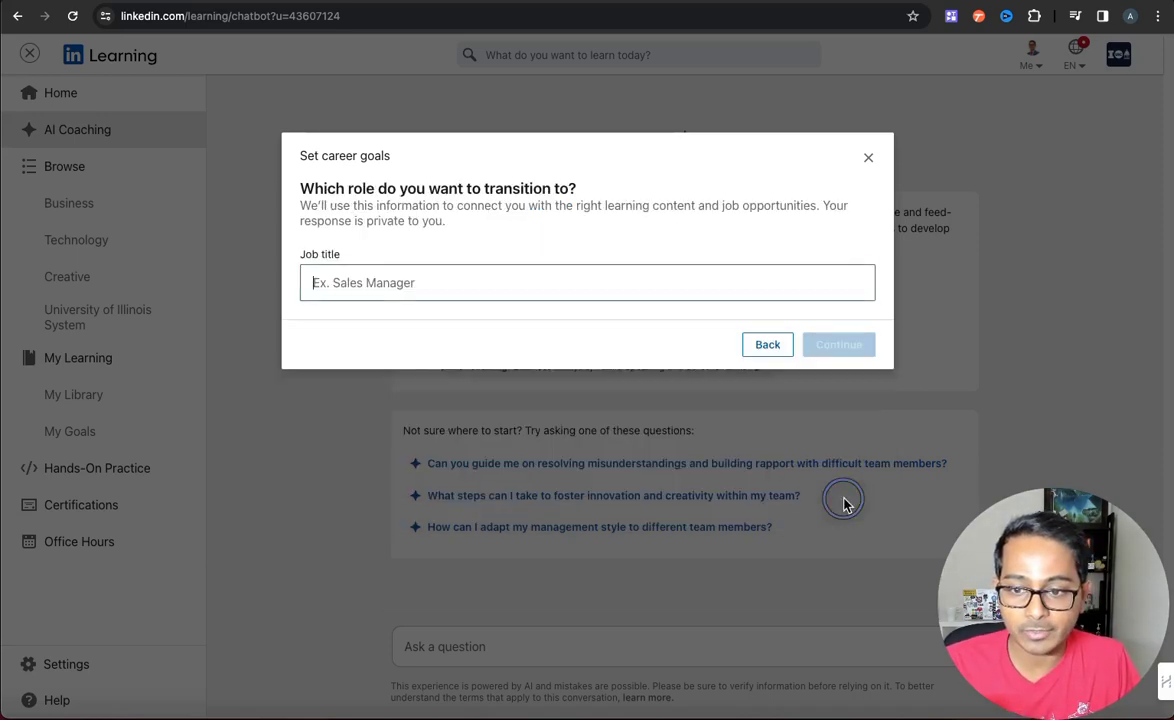
# Step: Set the target job title to Product Manager and finish the career goal setup without adding any skills
pyautogui.click(414, 278)
pyautogui.write('Produv')
pyautogui.press('BackSpace')
pyautogui.write('ct Ma')
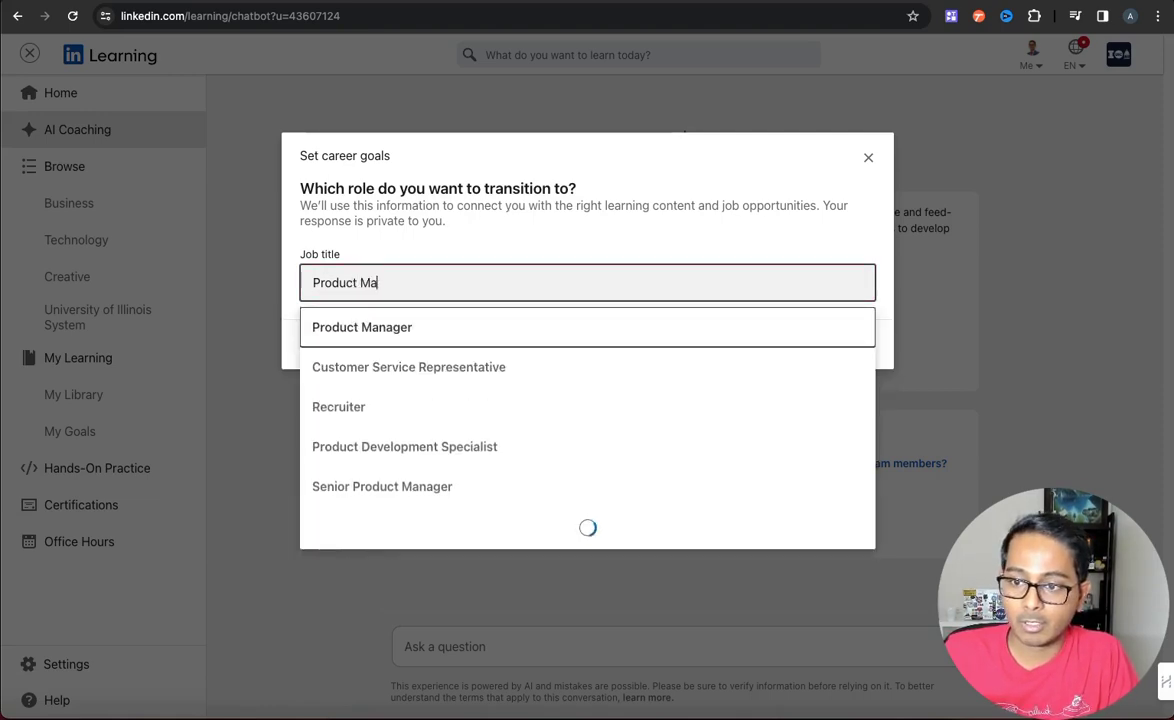
pyautogui.write('n')
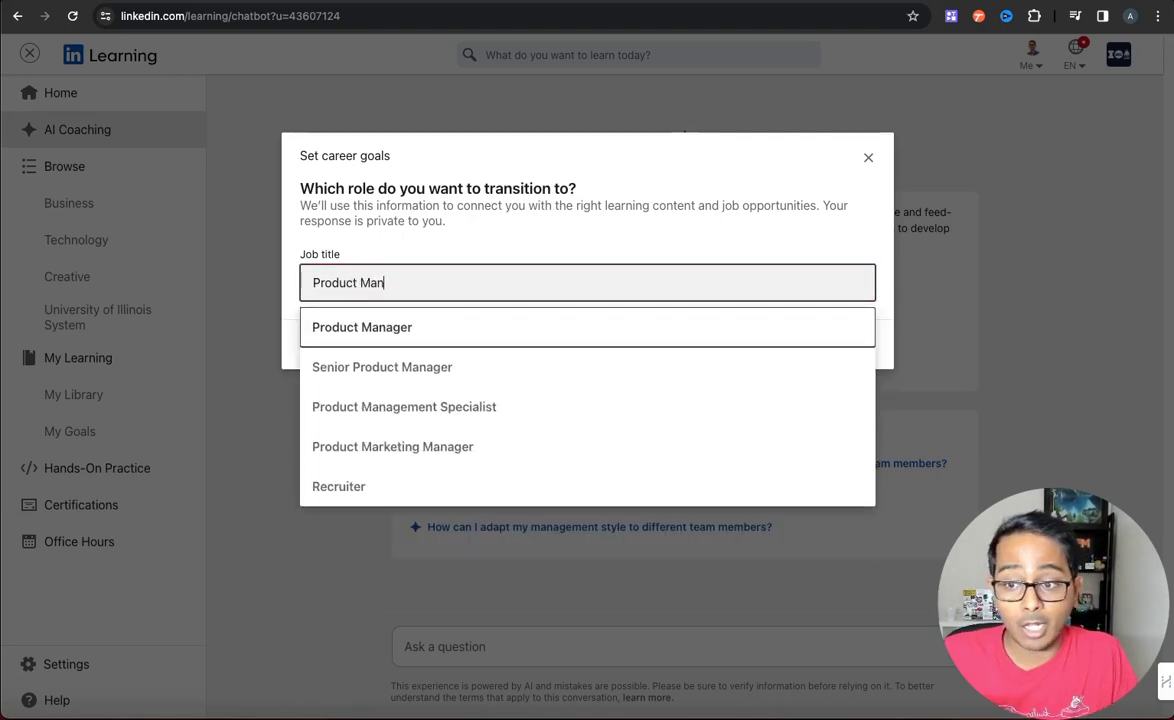
pyautogui.click(447, 335)
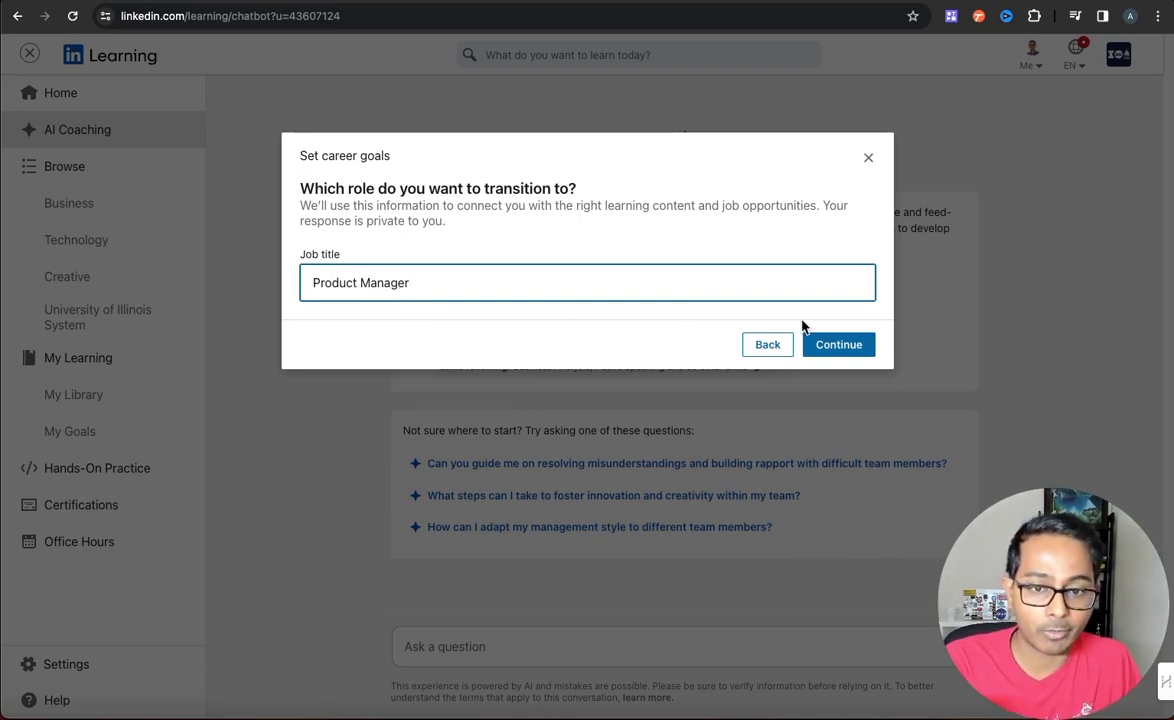
pyautogui.click(843, 344)
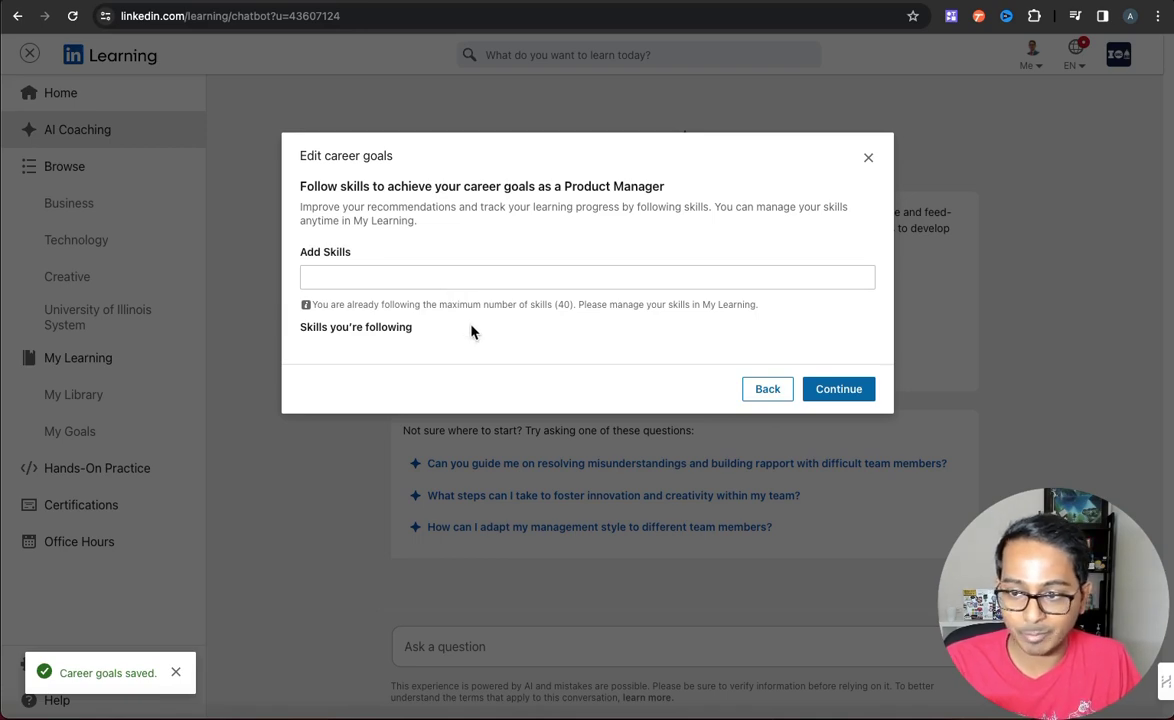
pyautogui.moveTo(401, 304); pyautogui.dragTo(608, 307)
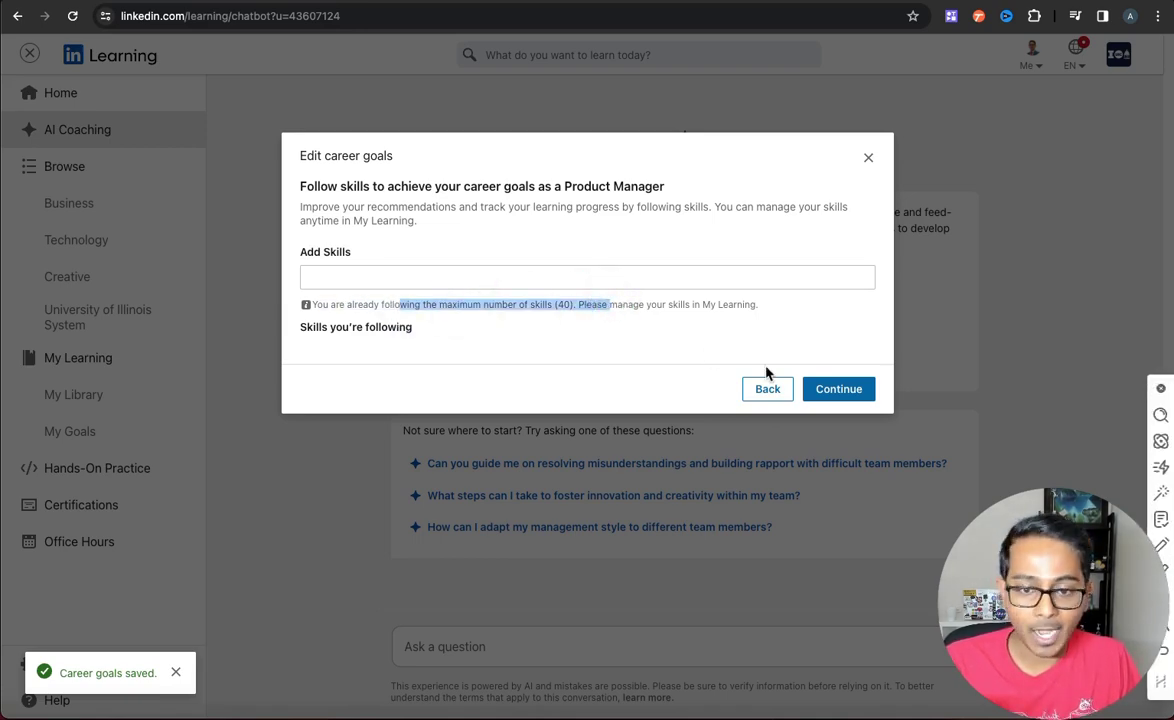
pyautogui.click(838, 389)
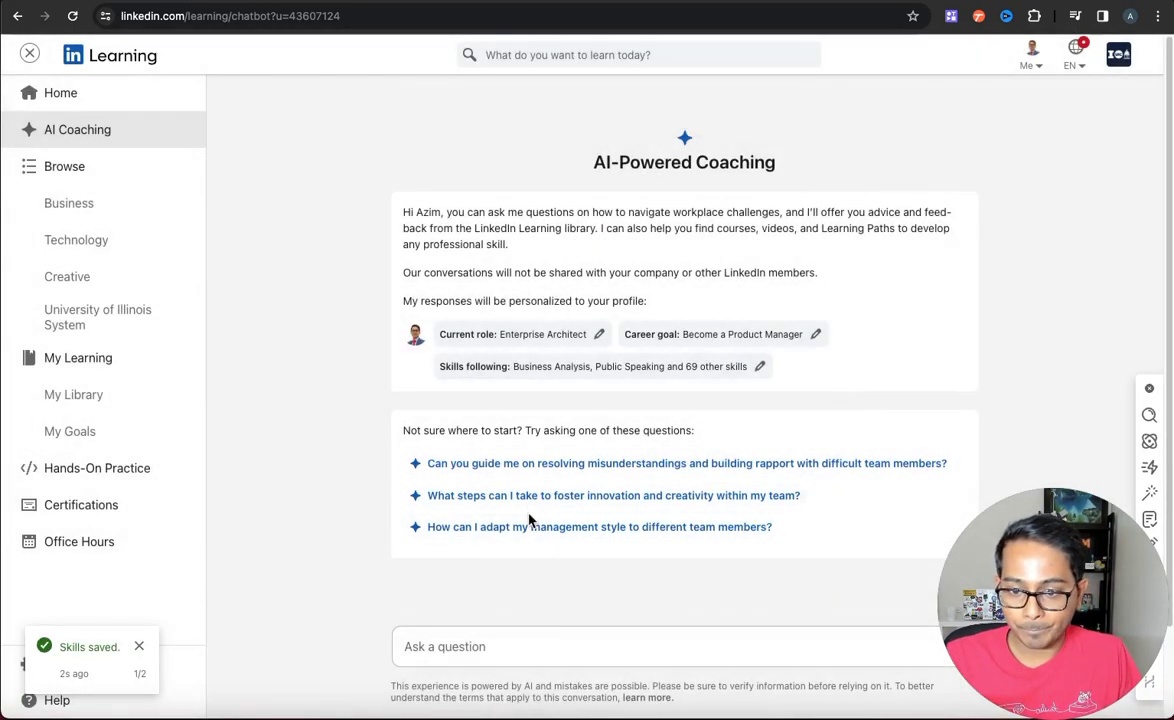
# Step: Write the question "What does it take for me to become a Product Manager based on my current skill ?" for the AI coach
pyautogui.click(550, 648)
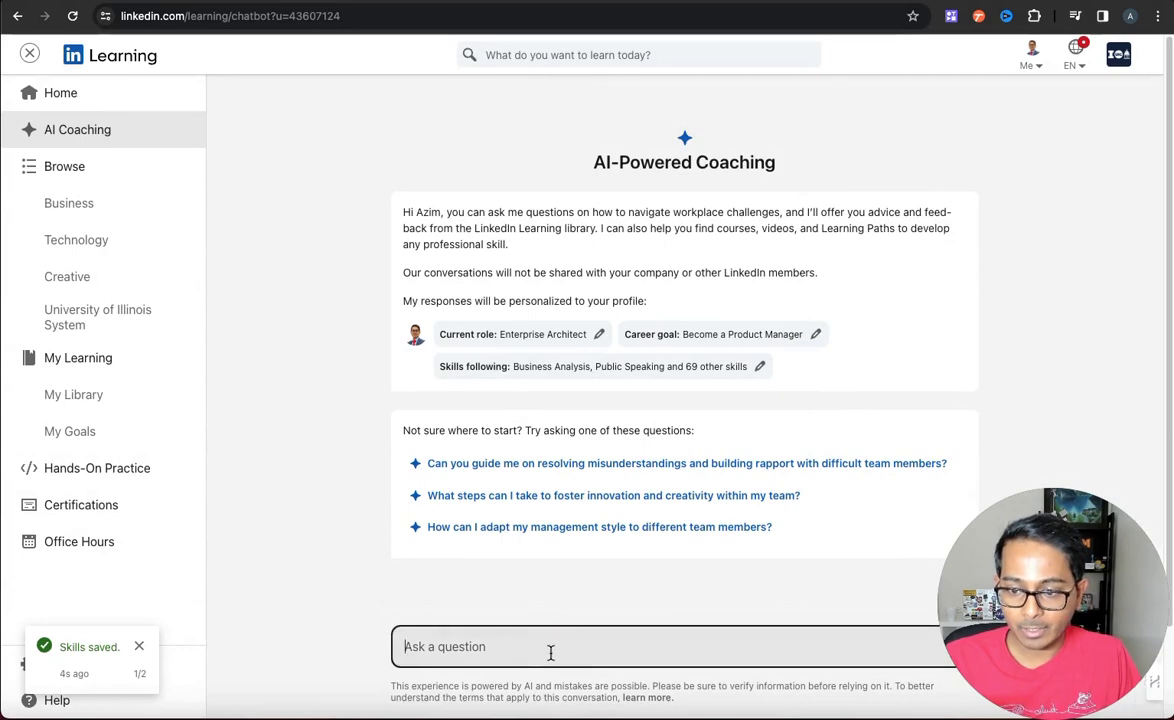
pyautogui.scroll(-2, 571, 622)
pyautogui.scroll(2, 571, 621)
pyautogui.scroll(-2, 569, 606)
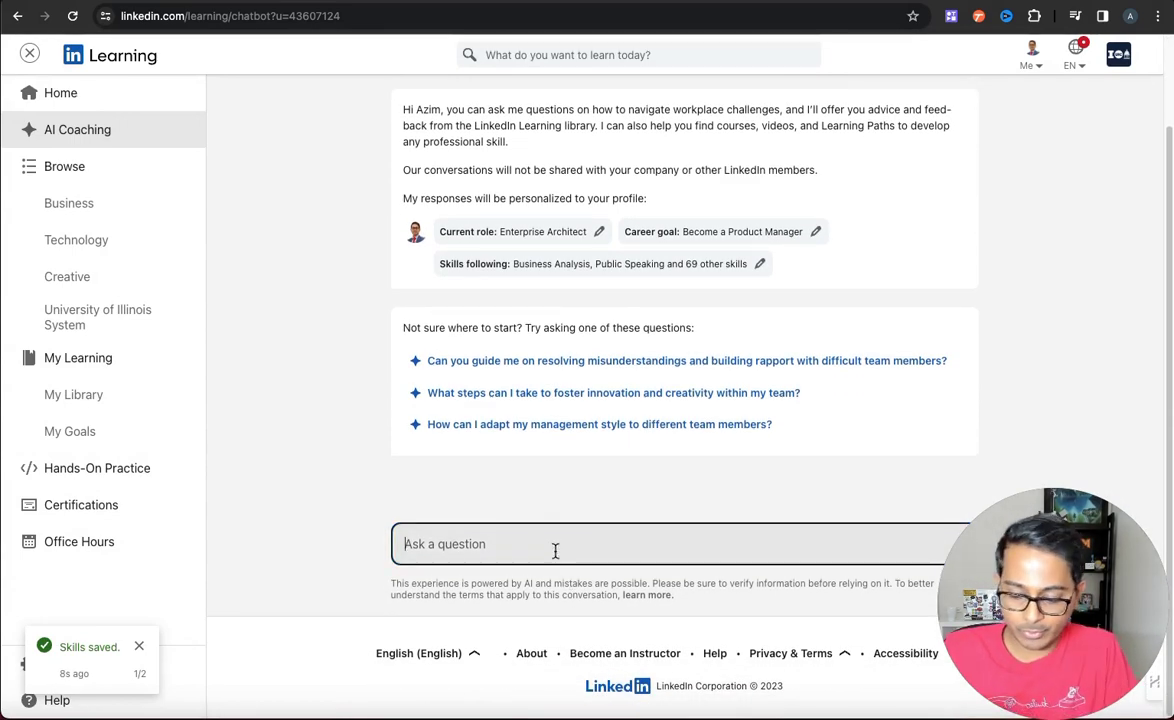
pyautogui.write('What does')
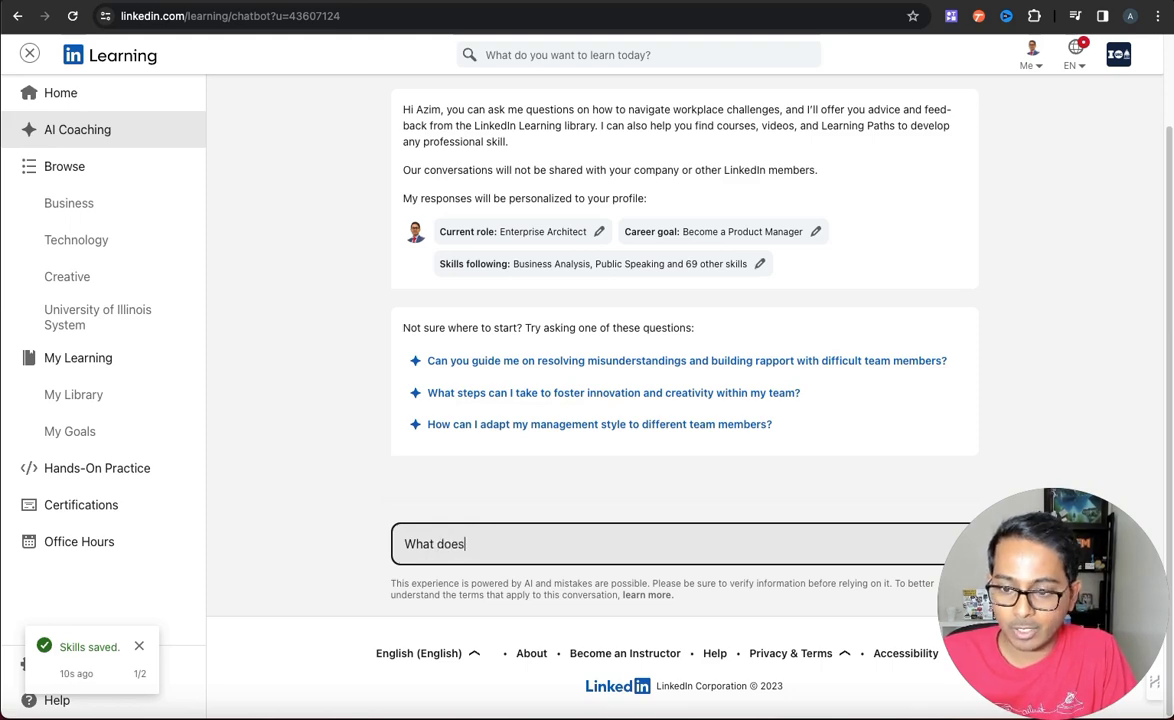
pyautogui.write(' it take fro')
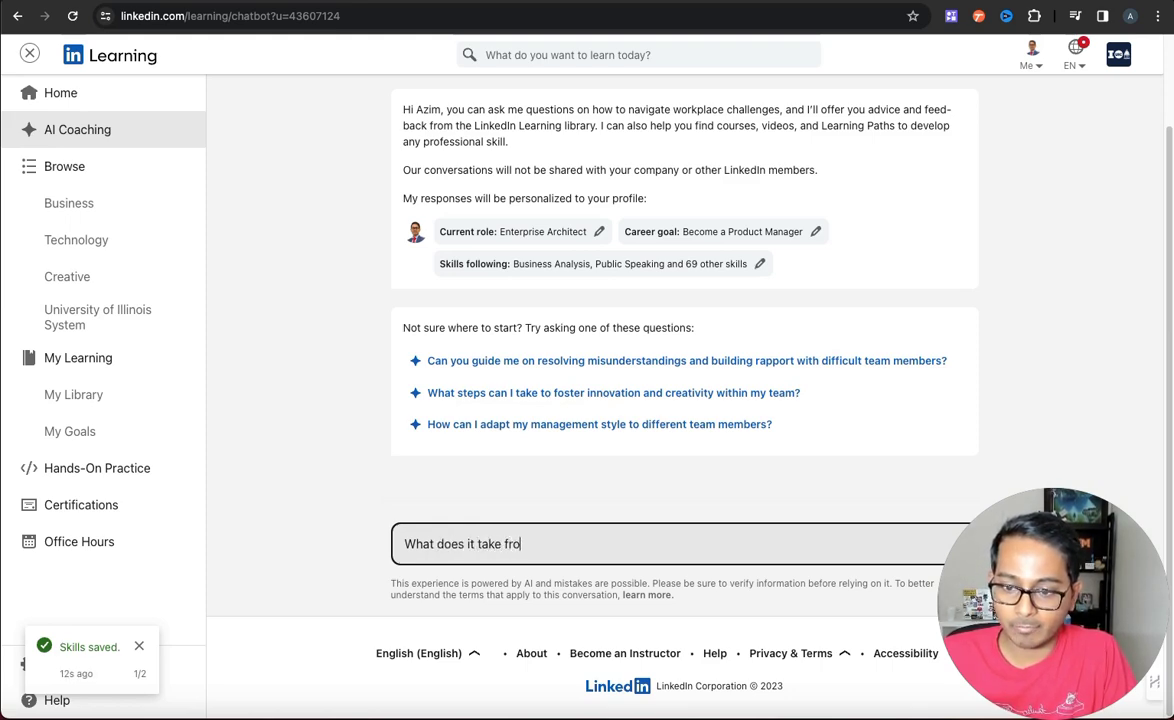
pyautogui.press('BackSpace')
pyautogui.press('BackSpace')
pyautogui.write('or me to baec')
pyautogui.press('BackSpace')
pyautogui.press('BackSpace')
pyautogui.write('come a')
pyautogui.press('BackSpace')
pyautogui.press('BackSpace')
pyautogui.press('BackSpace')
pyautogui.press('BackSpace')
pyautogui.press('BackSpace')
pyautogui.press('BackSpace')
pyautogui.press('BackSpace')
pyautogui.write('ecome a Product Manager bae')
pyautogui.press('BackSpace')
pyautogui.write('sed ')
pyautogui.write('on u')
pyautogui.press('BackSpace')
pyautogui.write('my co')
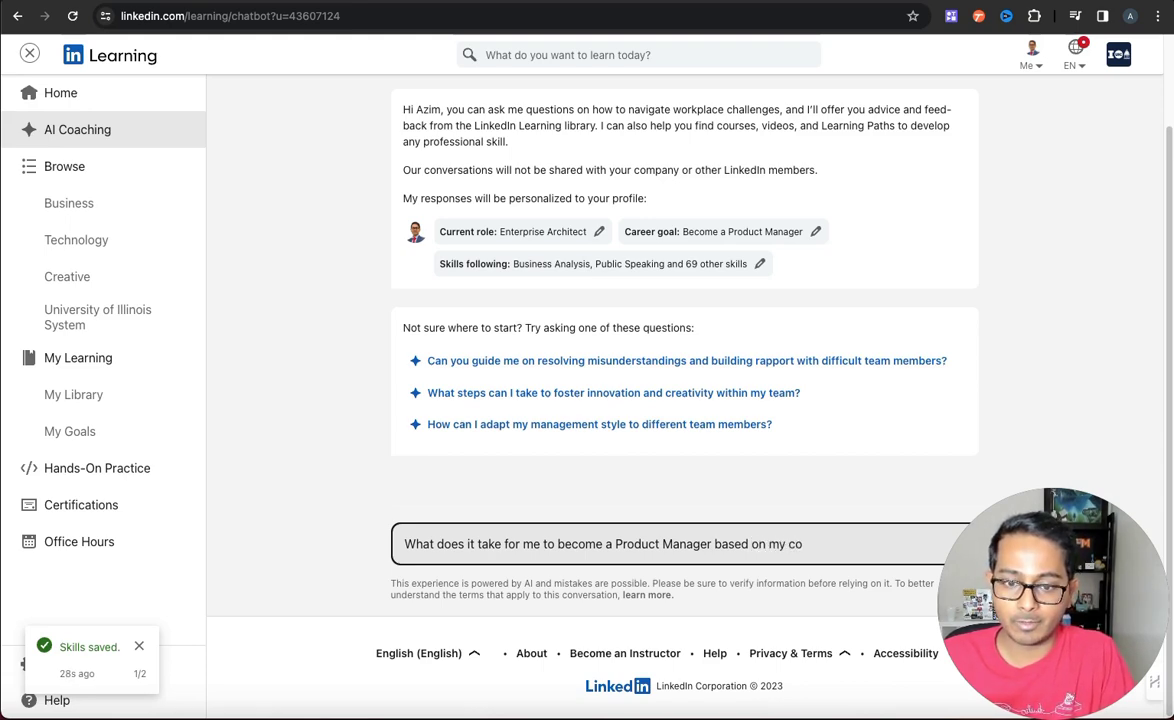
pyautogui.press('BackSpace')
pyautogui.write('urrent s')
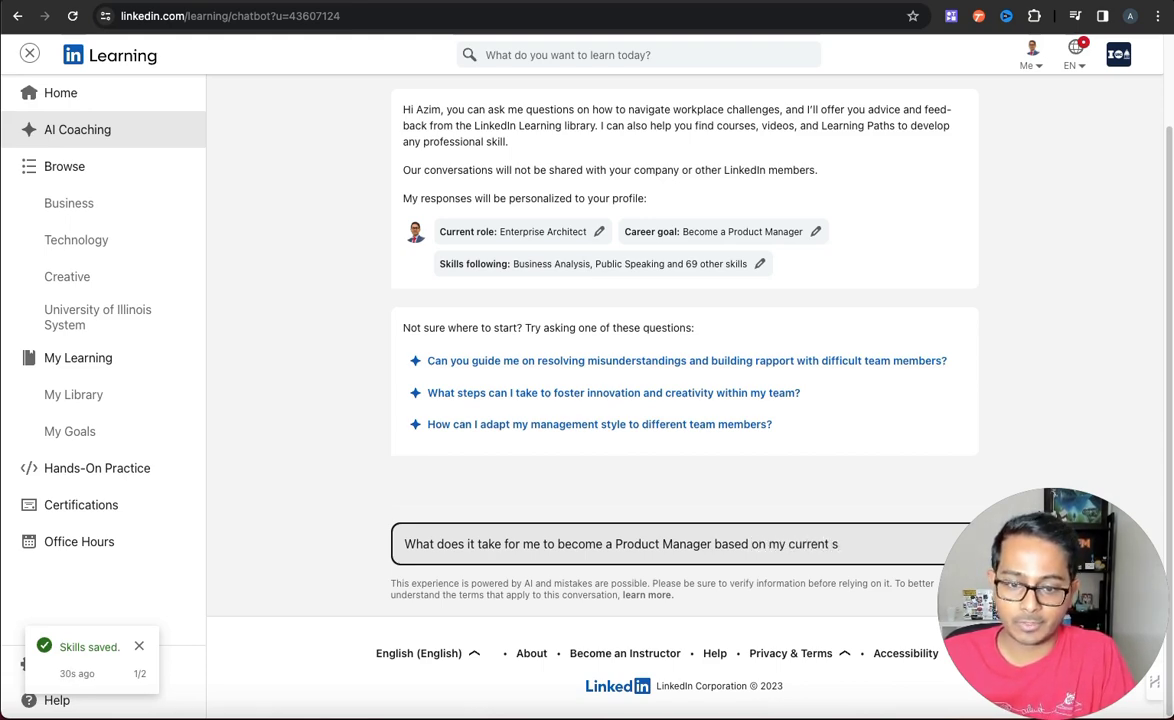
pyautogui.write('kill')
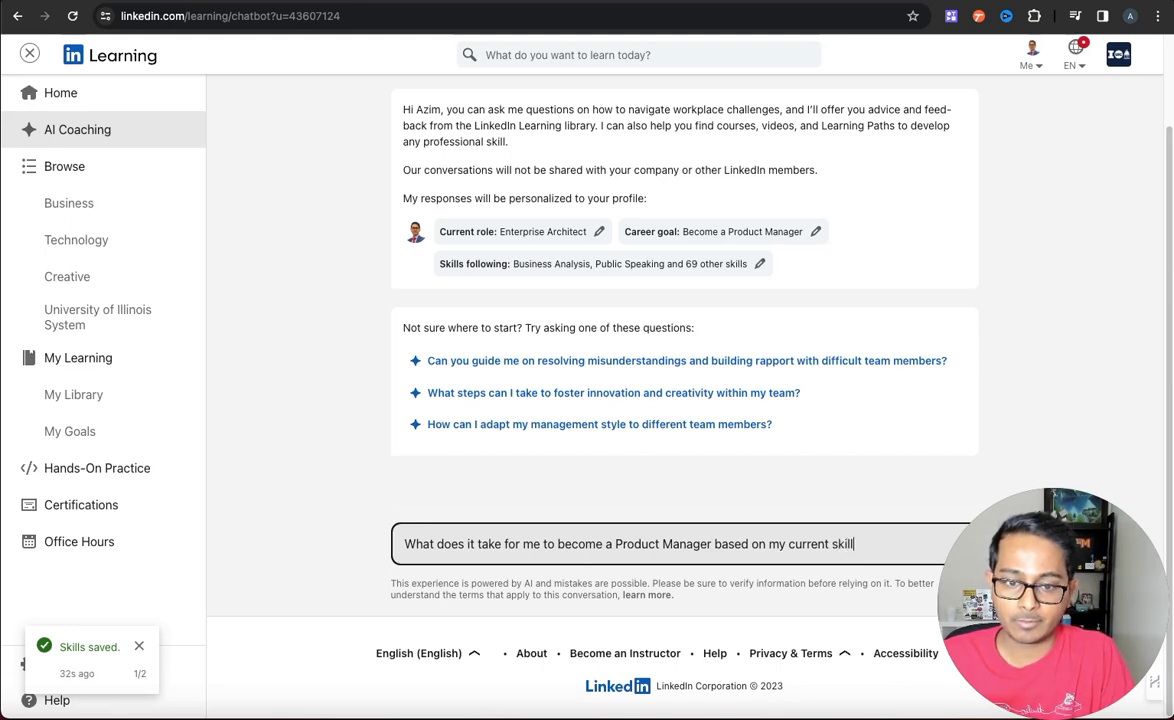
pyautogui.write(' ?')
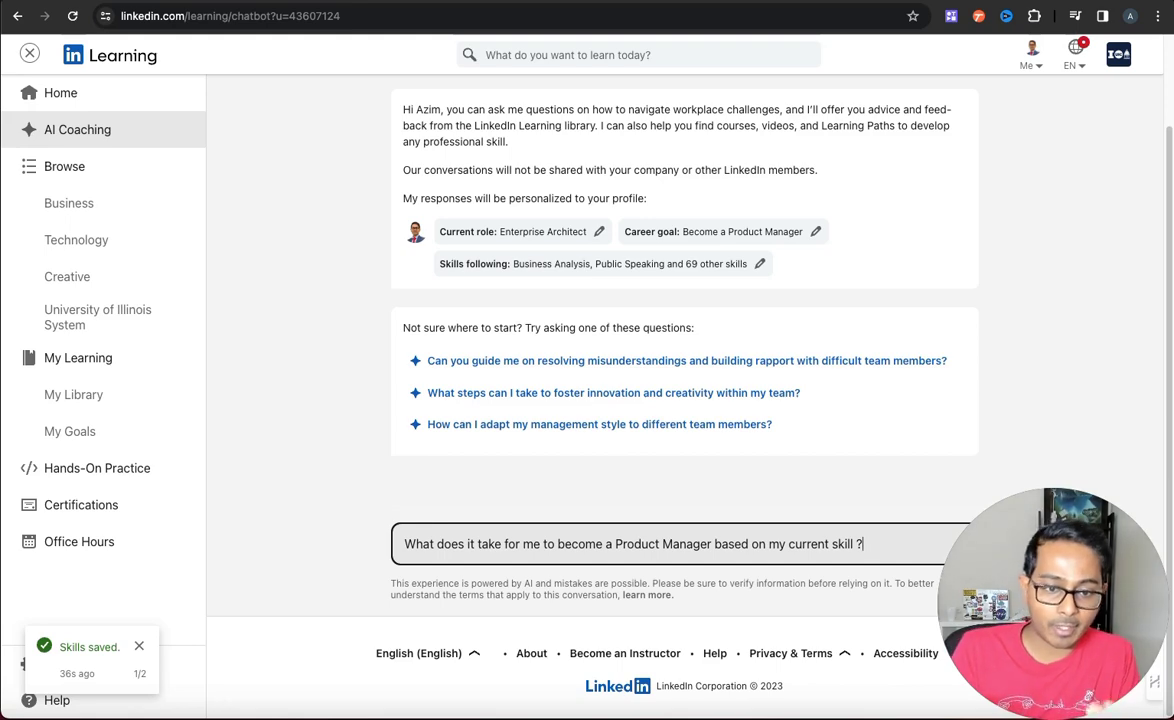
# Step: Replace the word "skill" with "role" in the question and send it to the AI coach
pyautogui.press('BackSpace')
pyautogui.press('BackSpace')
pyautogui.press('BackSpace')
pyautogui.press('BackSpace')
pyautogui.press('BackSpace')
pyautogui.press('BackSpace')
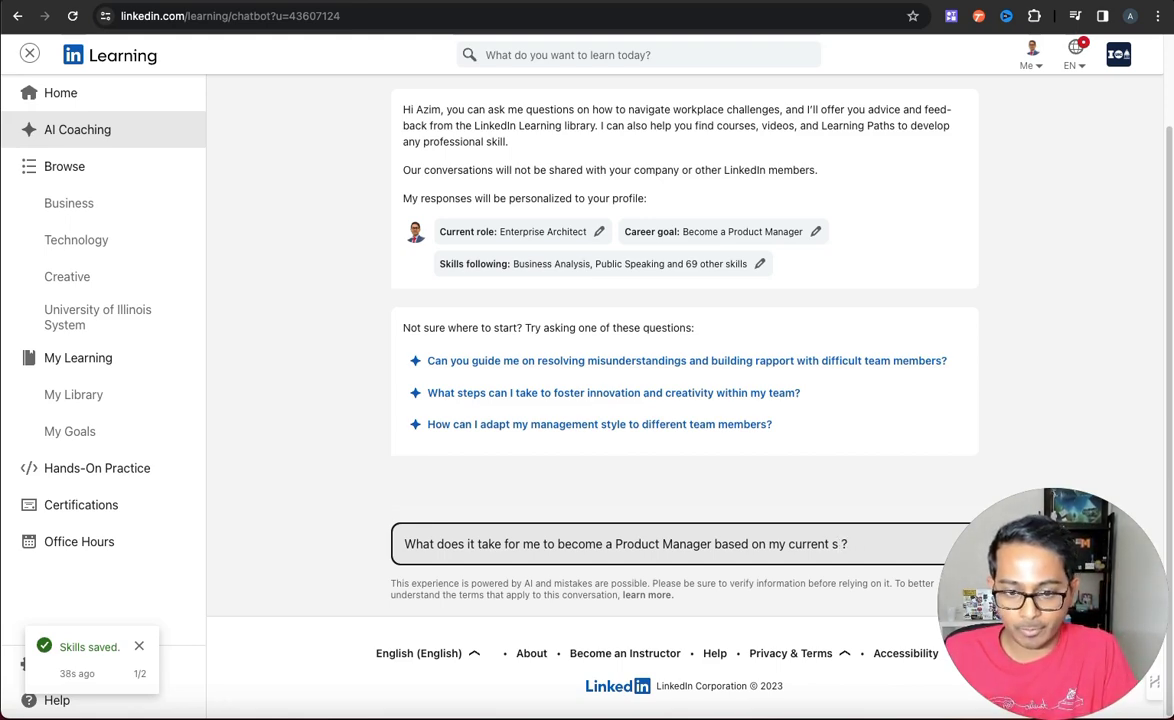
pyautogui.write('role')
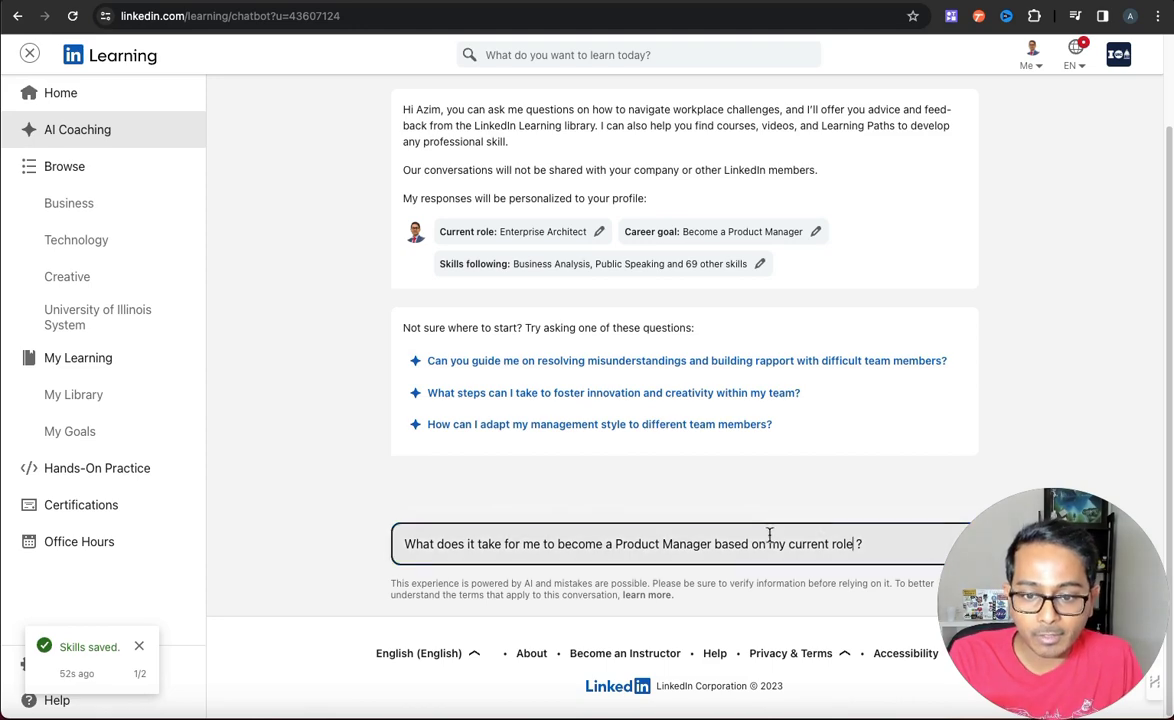
pyautogui.moveTo(715, 544); pyautogui.dragTo(853, 544)
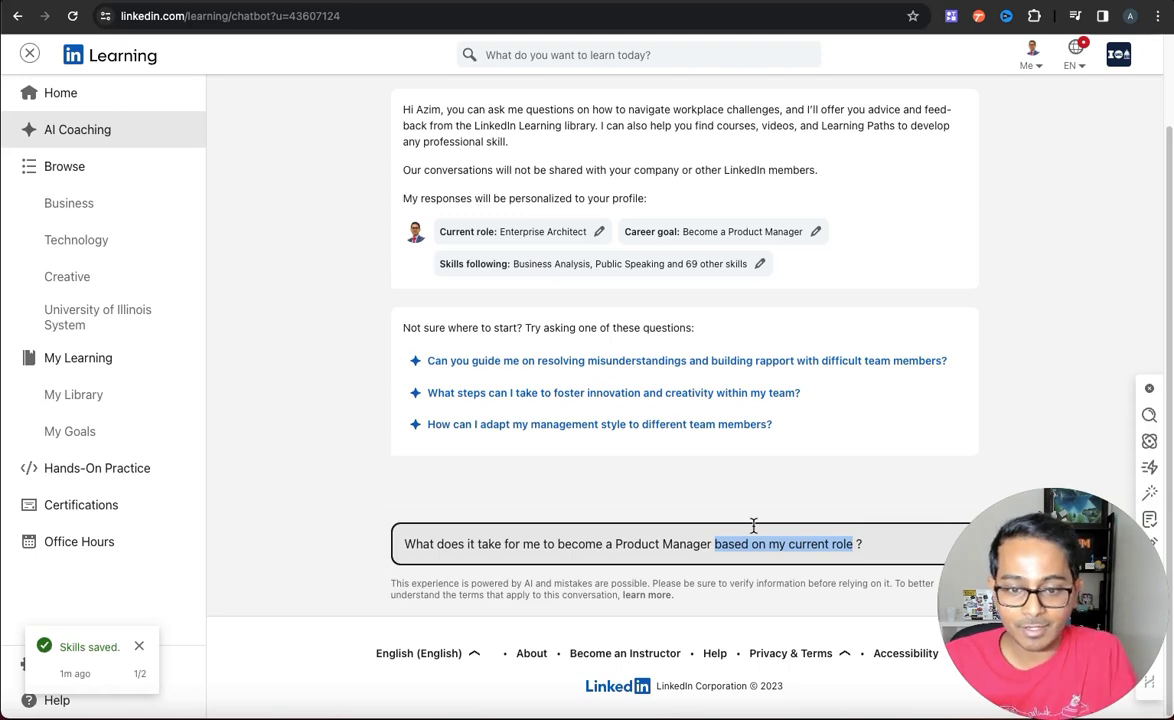
pyautogui.click(882, 546)
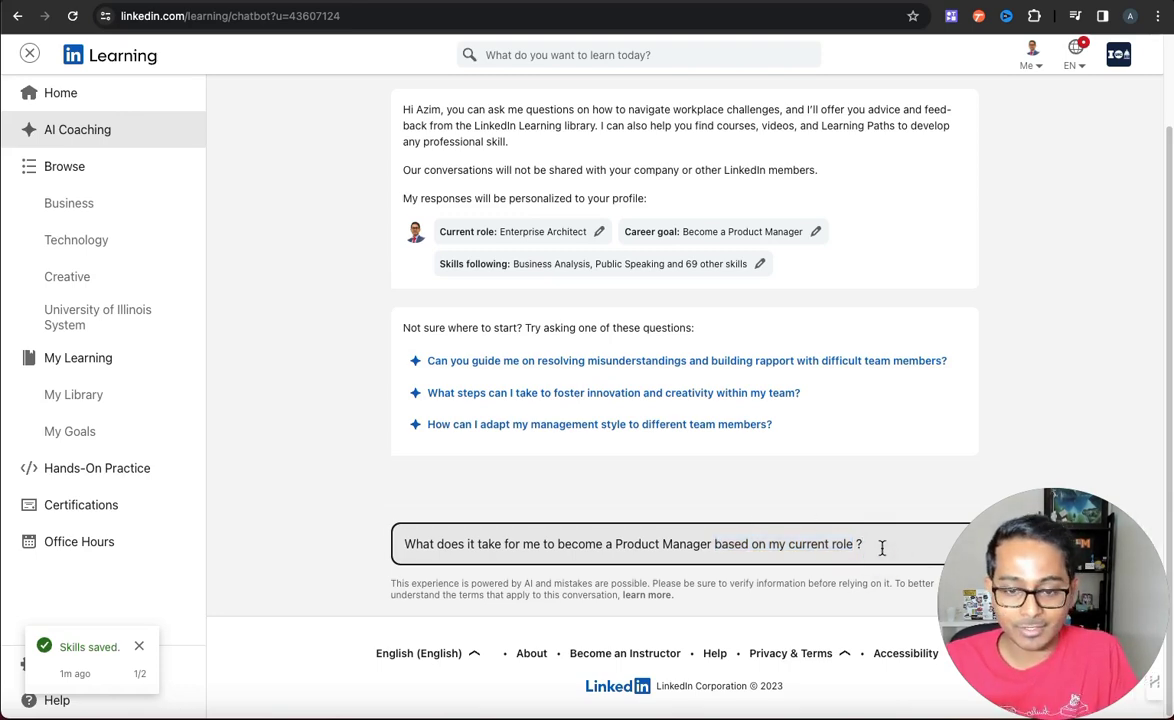
pyautogui.press('Return')
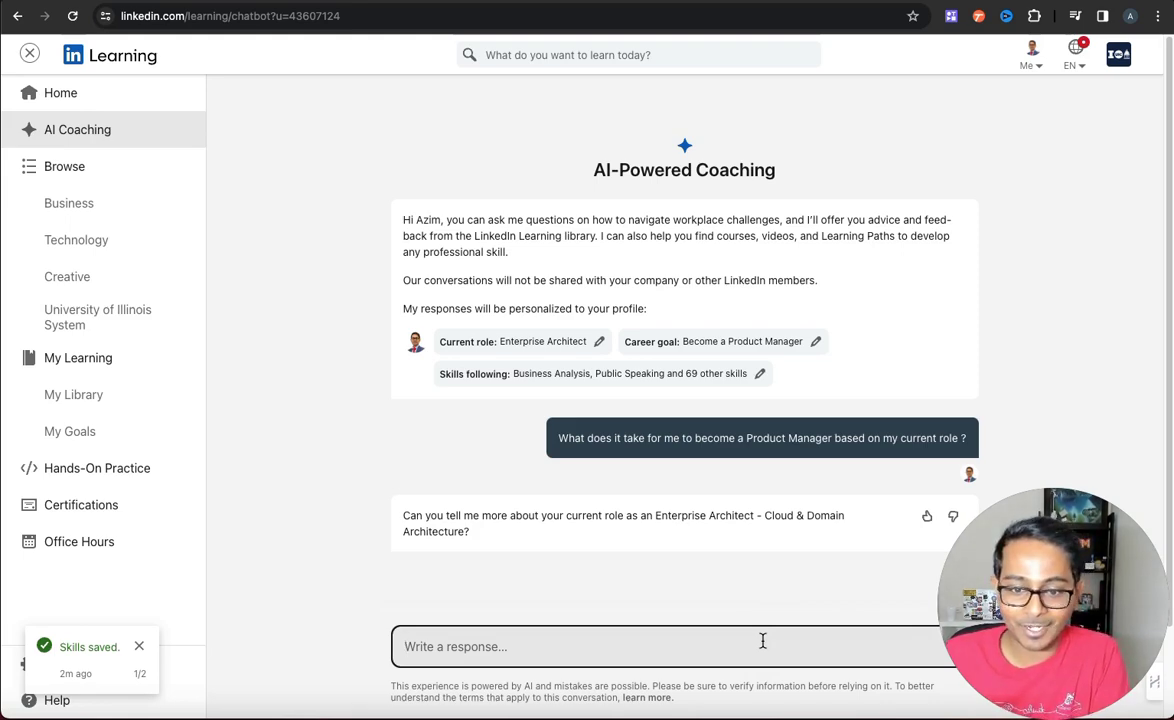
# Step: Reply to the AI coach with "can you pick it from my linkedin learning learning ?"
pyautogui.write('can you pi')
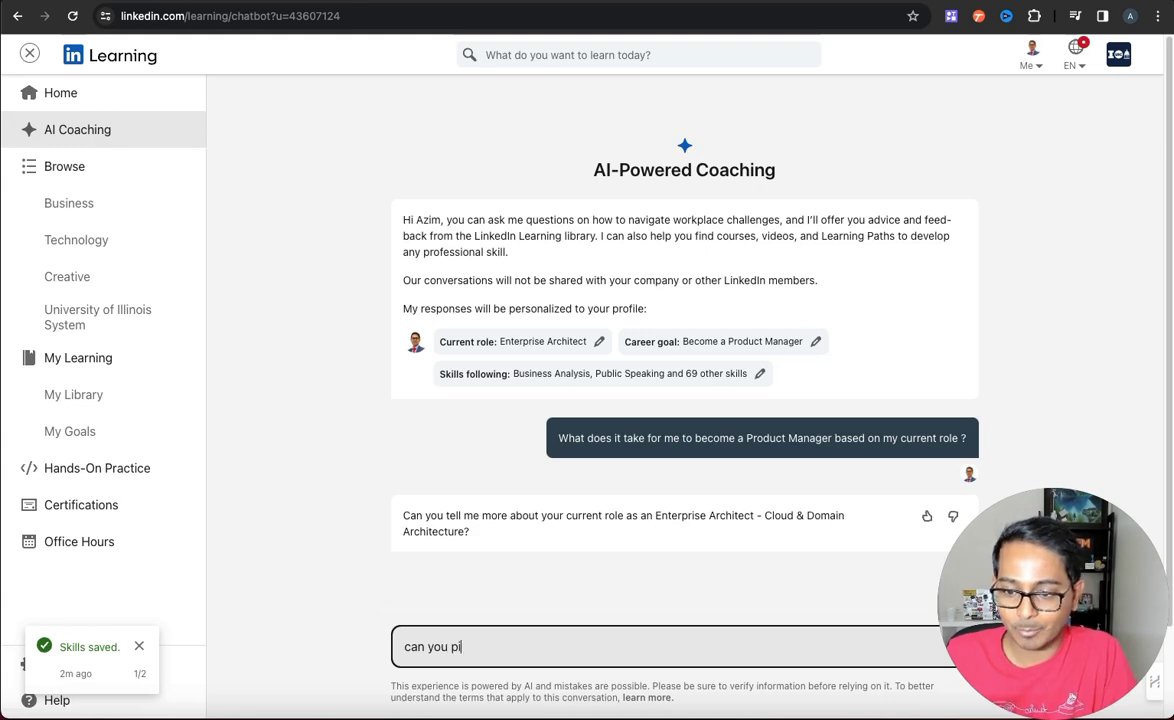
pyautogui.write('ck it fr')
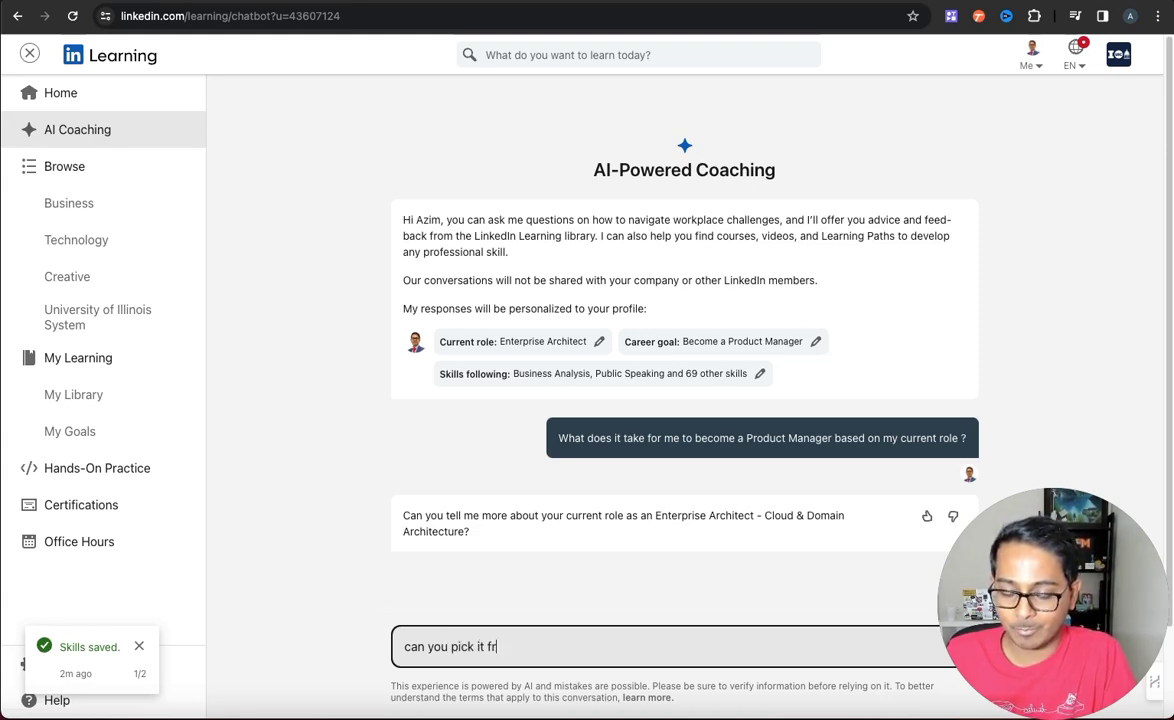
pyautogui.write('om my linked')
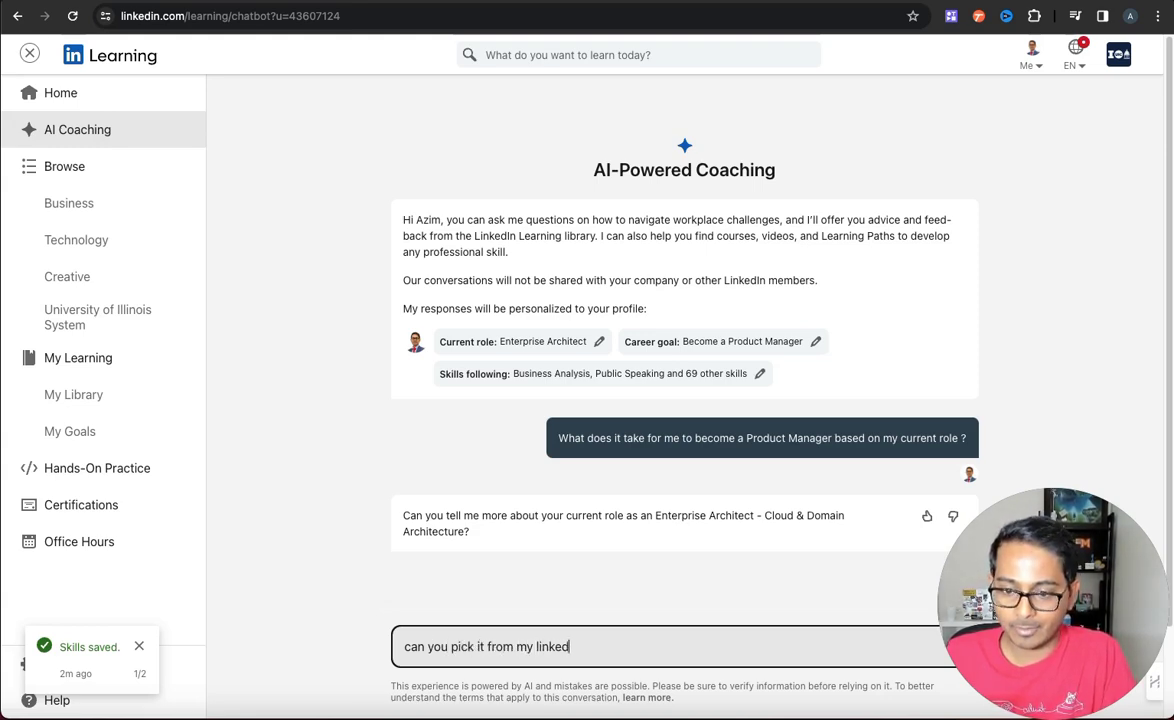
pyautogui.write('in ler')
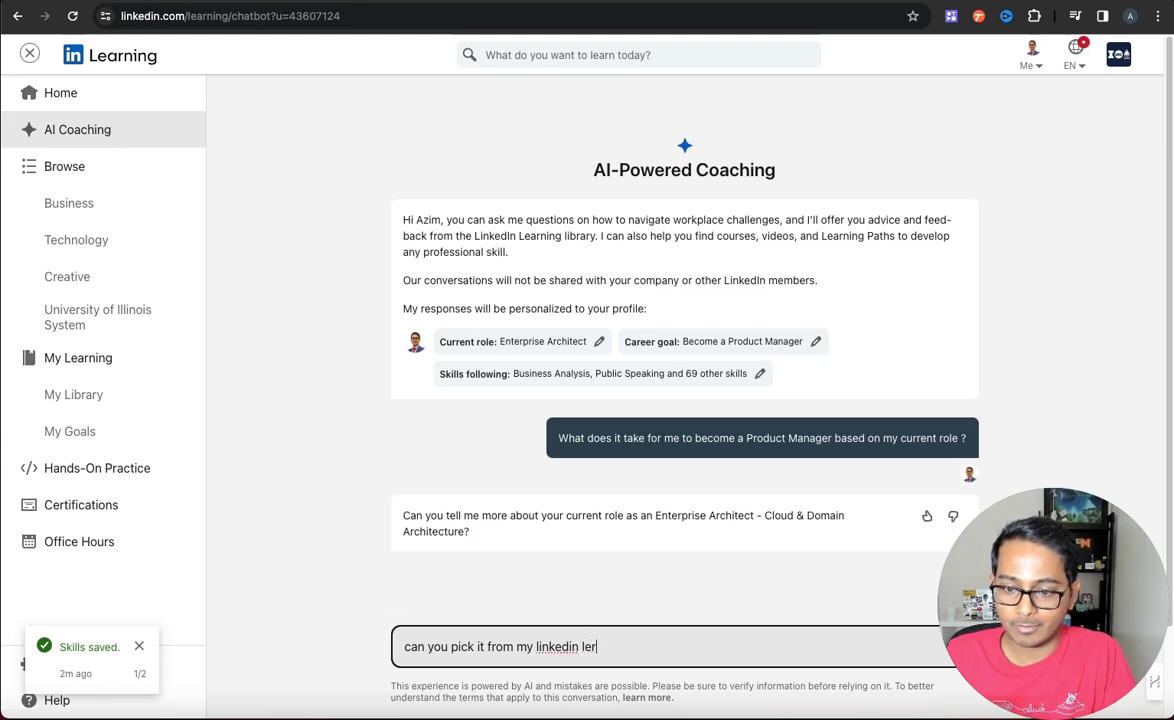
pyautogui.press('BackSpace')
pyautogui.write('arning l')
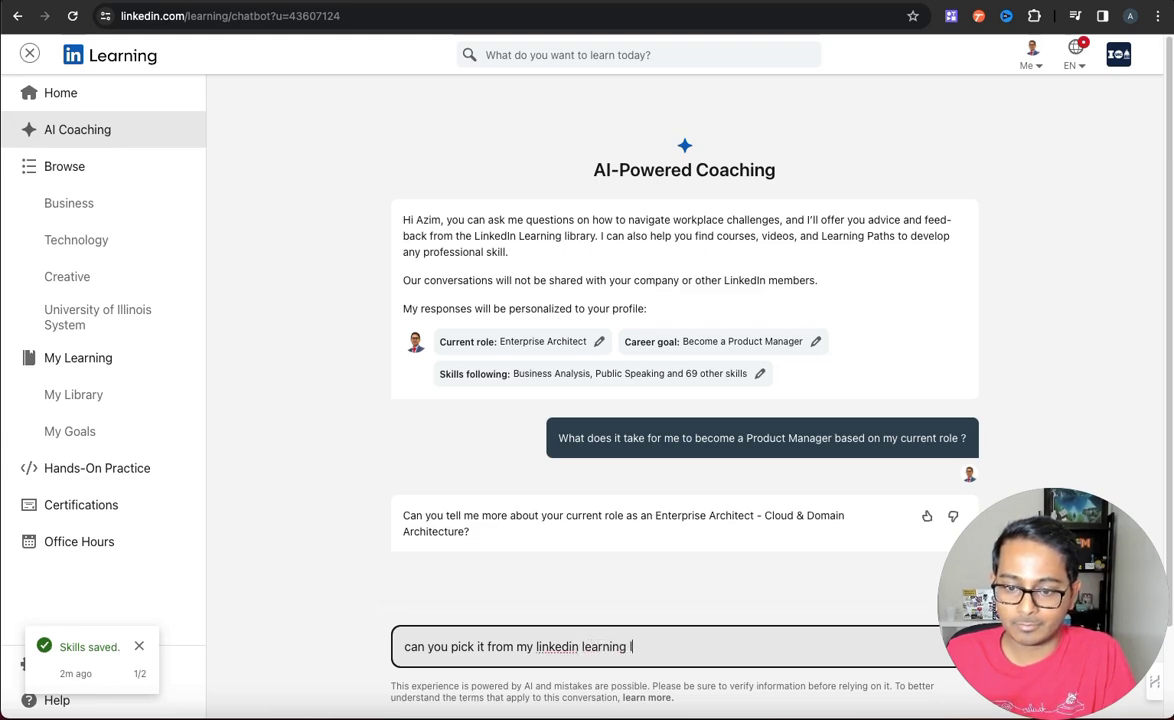
pyautogui.write('earning ')
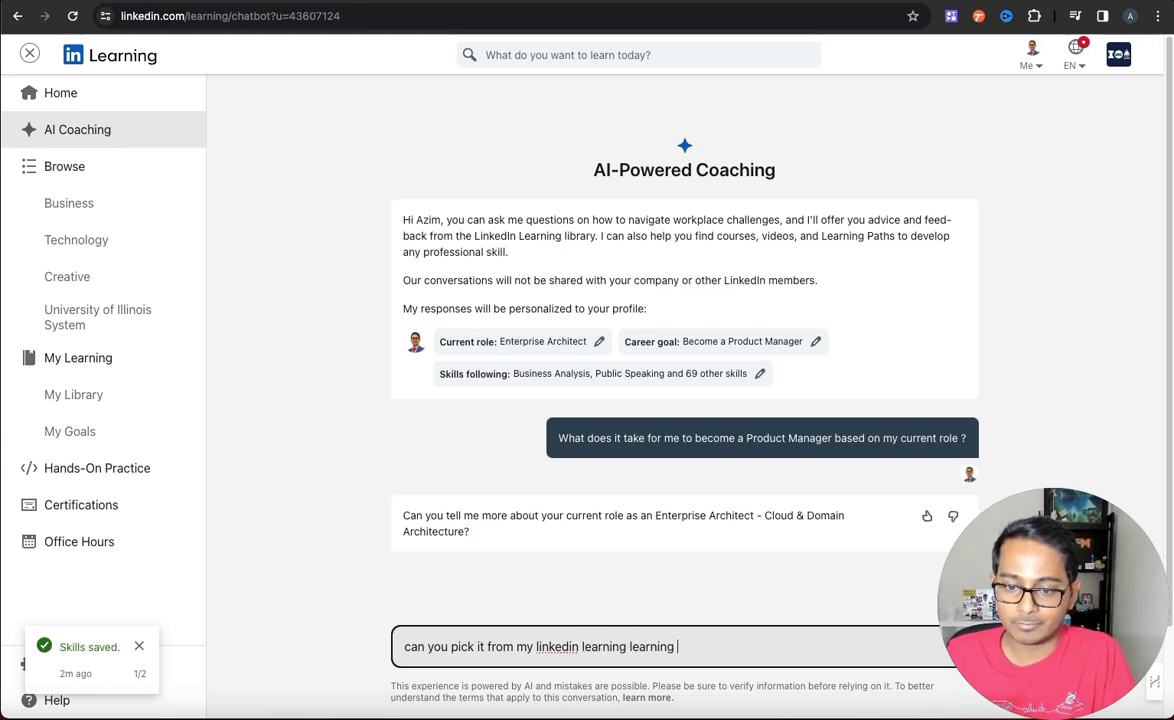
pyautogui.write('?')
pyautogui.press('Return')
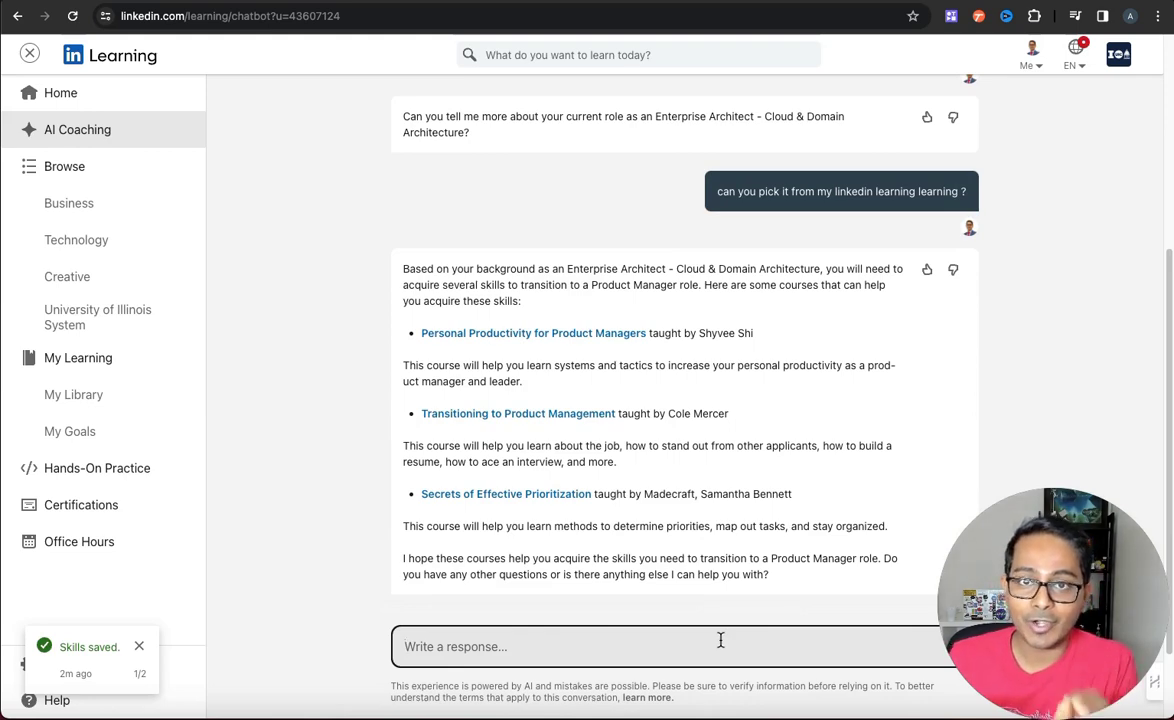
pyautogui.click(720, 640)
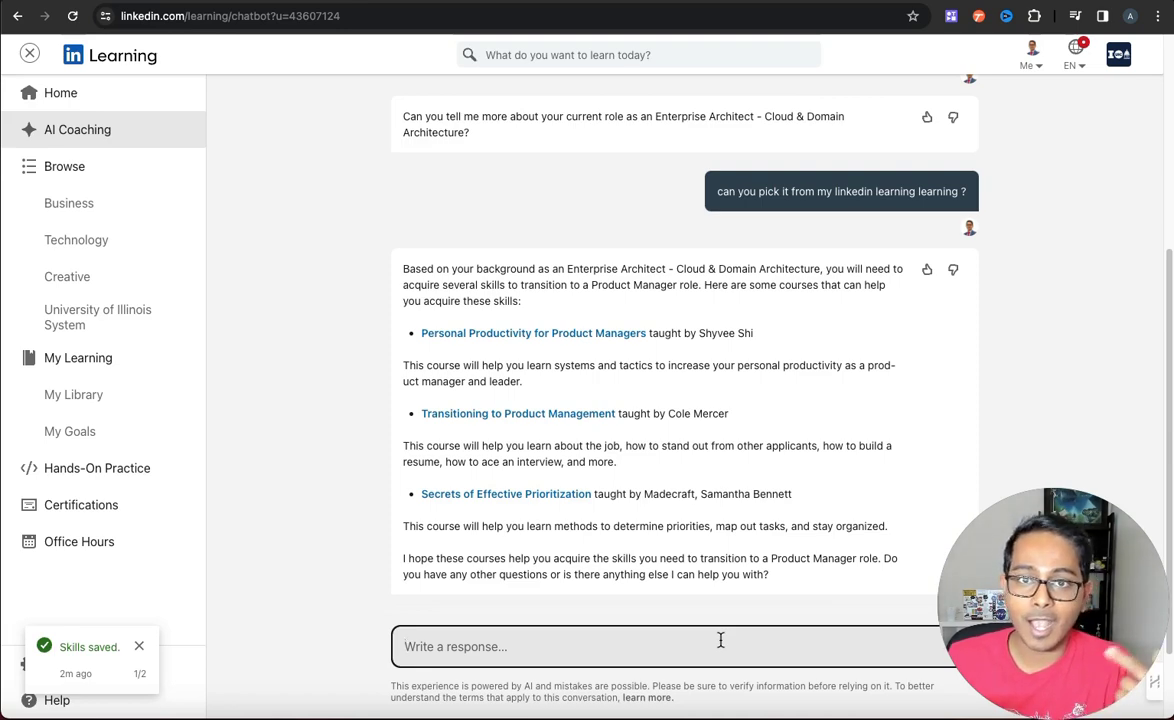
pyautogui.click(720, 640)
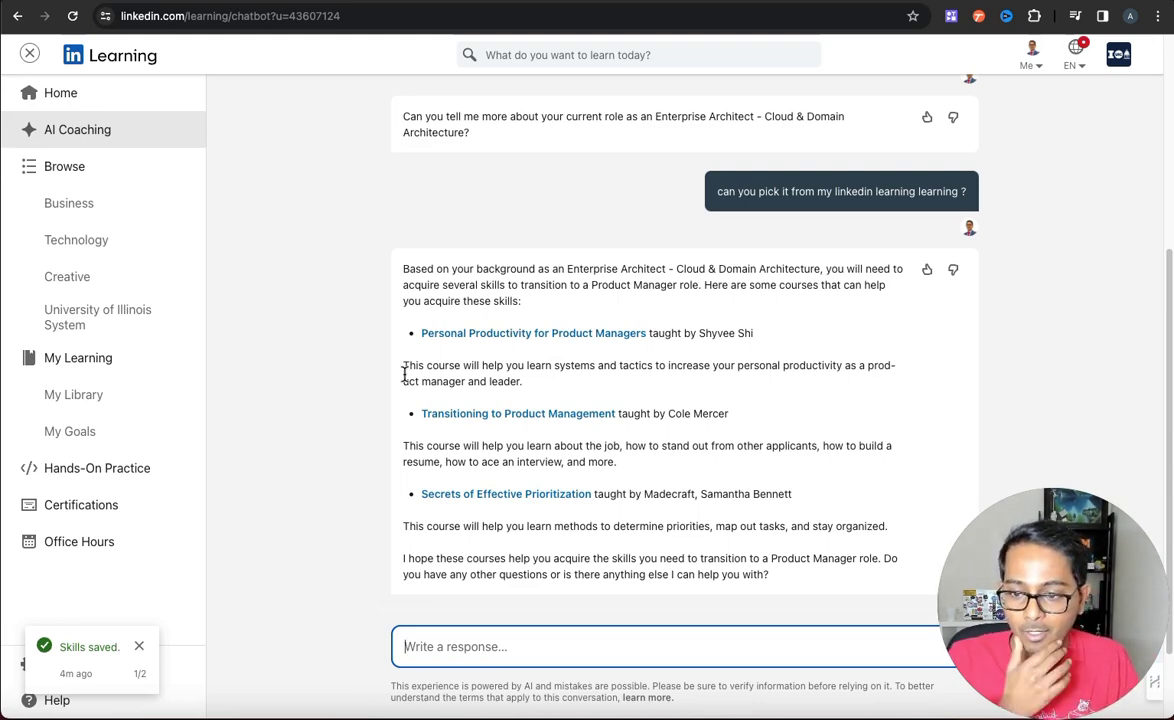
# Step: Ask the AI coach "can you suggest me a path to achieve my goal as i mentioned above ?" and send the message
pyautogui.scroll(-2, 410, 370)
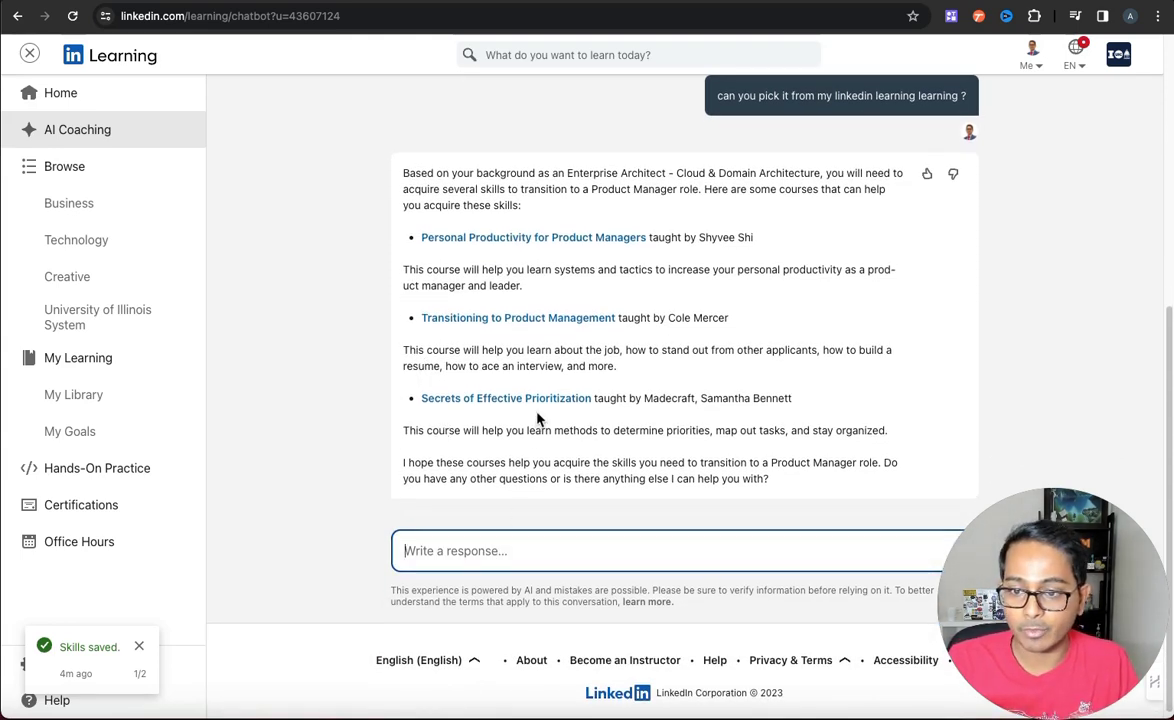
pyautogui.write('can yoyu s')
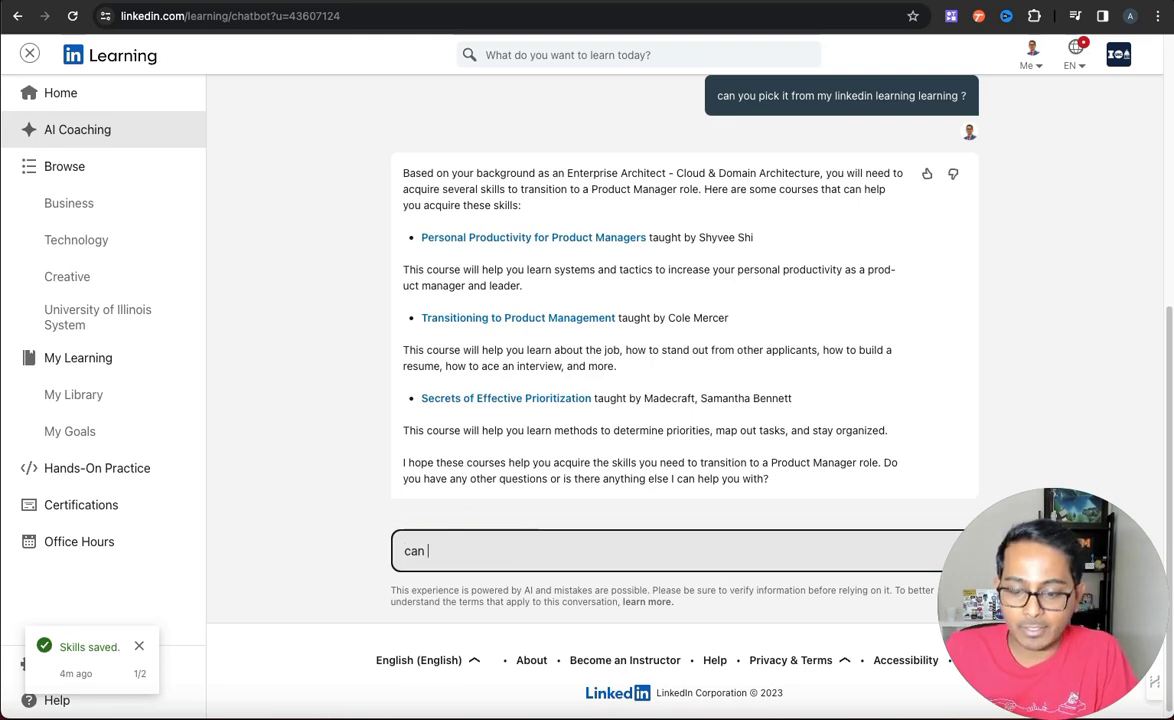
pyautogui.press('BackSpace')
pyautogui.press('BackSpace')
pyautogui.press('BackSpace')
pyautogui.press('BackSpace')
pyautogui.write('u suggest m')
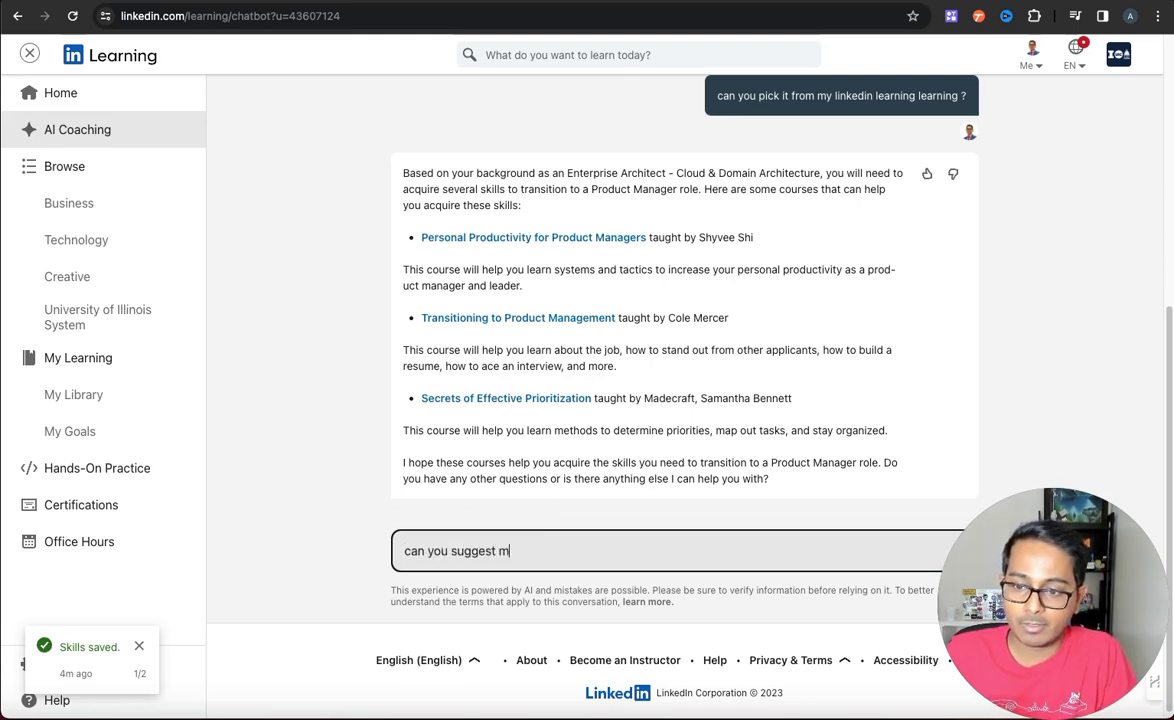
pyautogui.write('e a path')
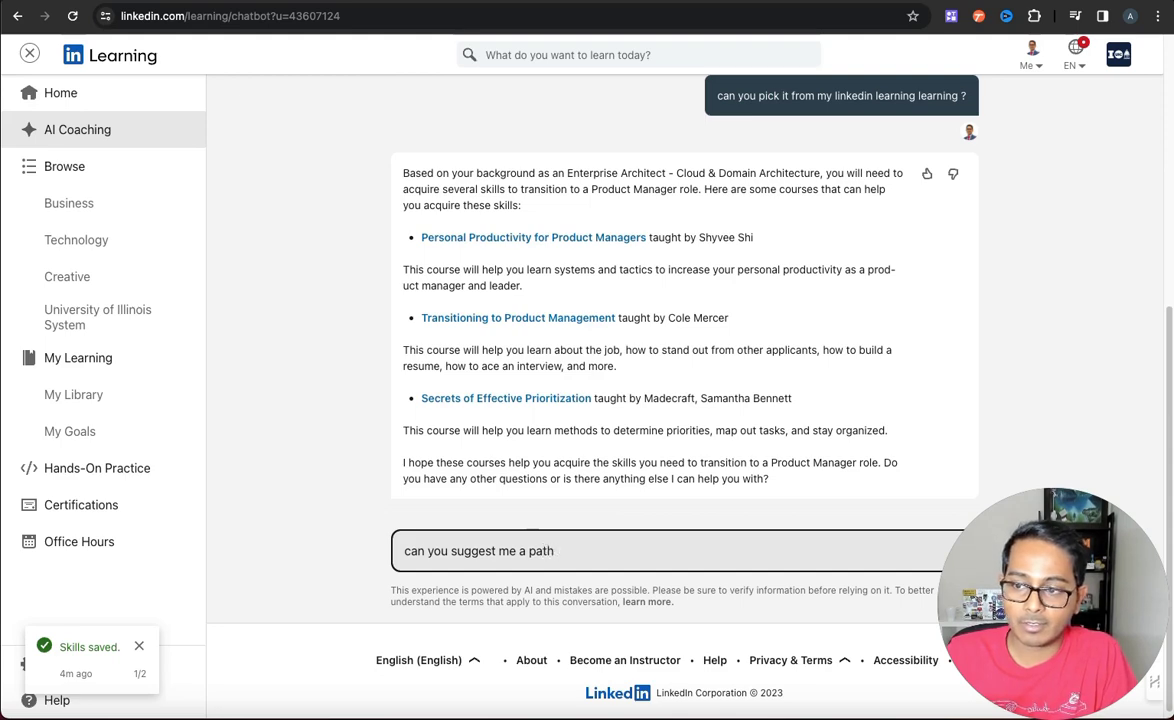
pyautogui.write(' to achieve ')
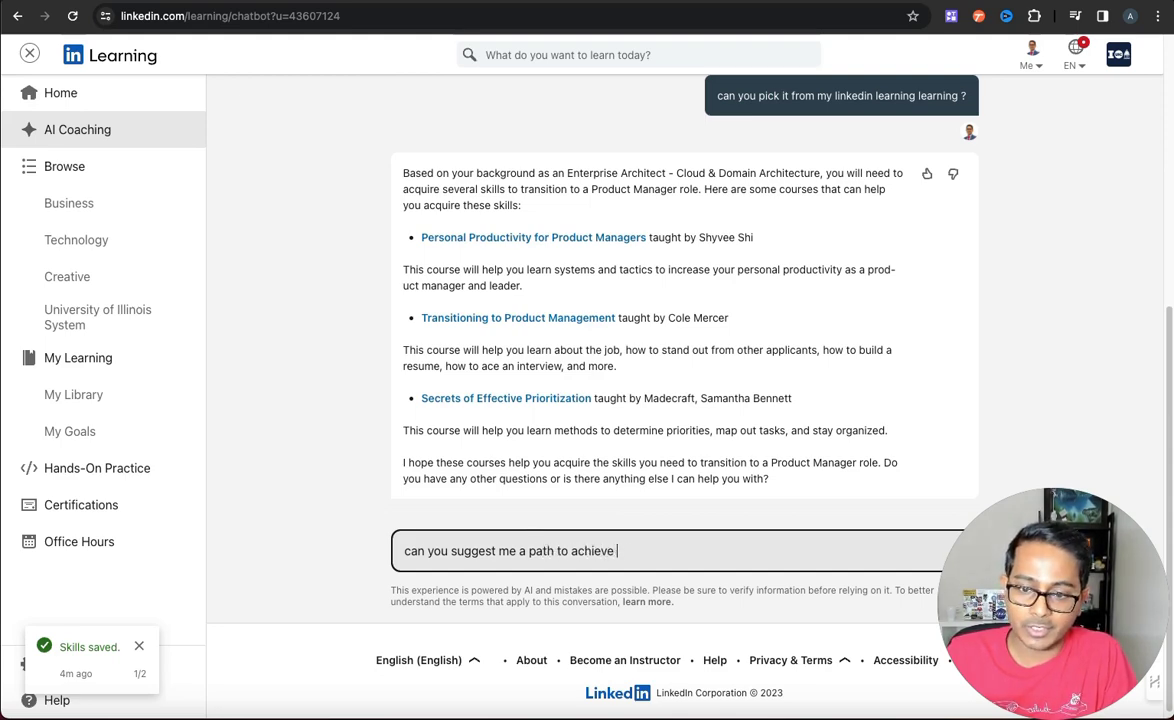
pyautogui.write('my goal as ')
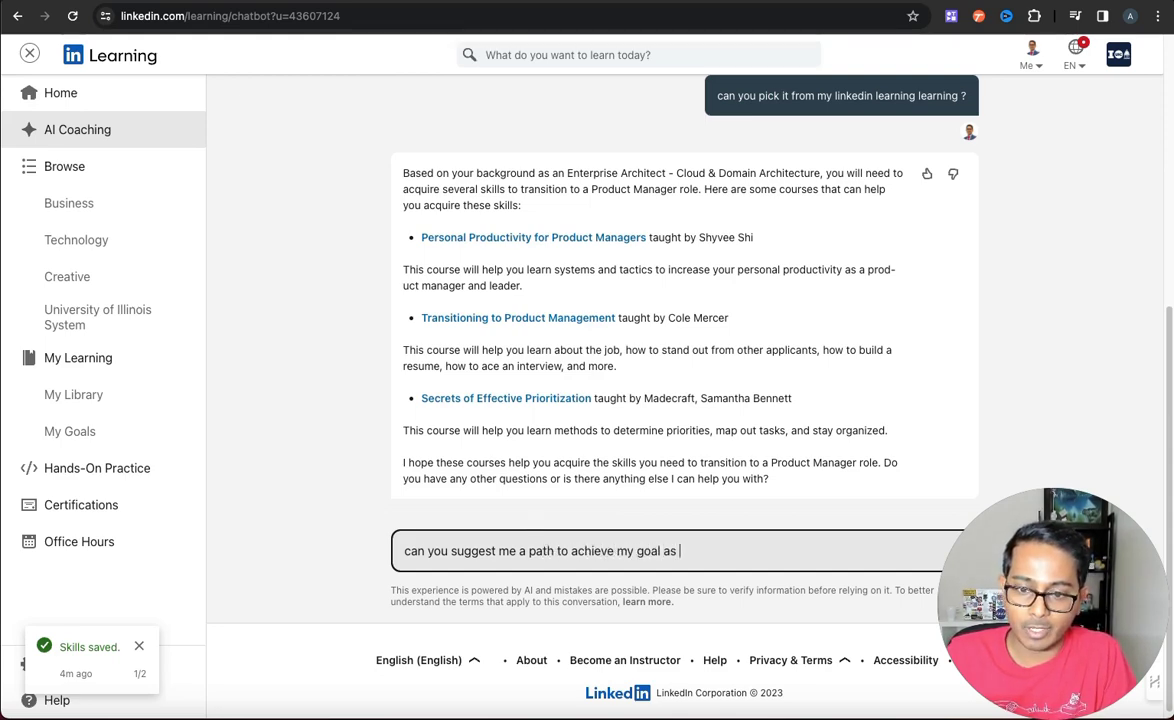
pyautogui.write('i mentioned above')
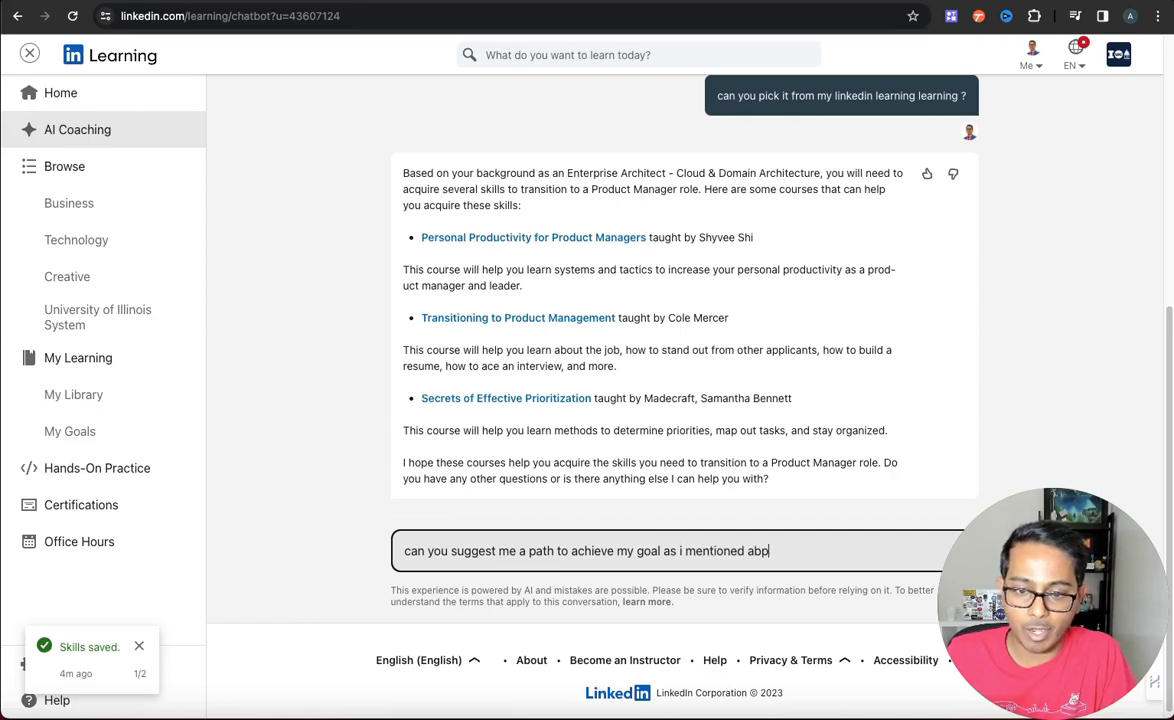
pyautogui.press('BackSpace')
pyautogui.press('BackSpace')
pyautogui.write('ve ?')
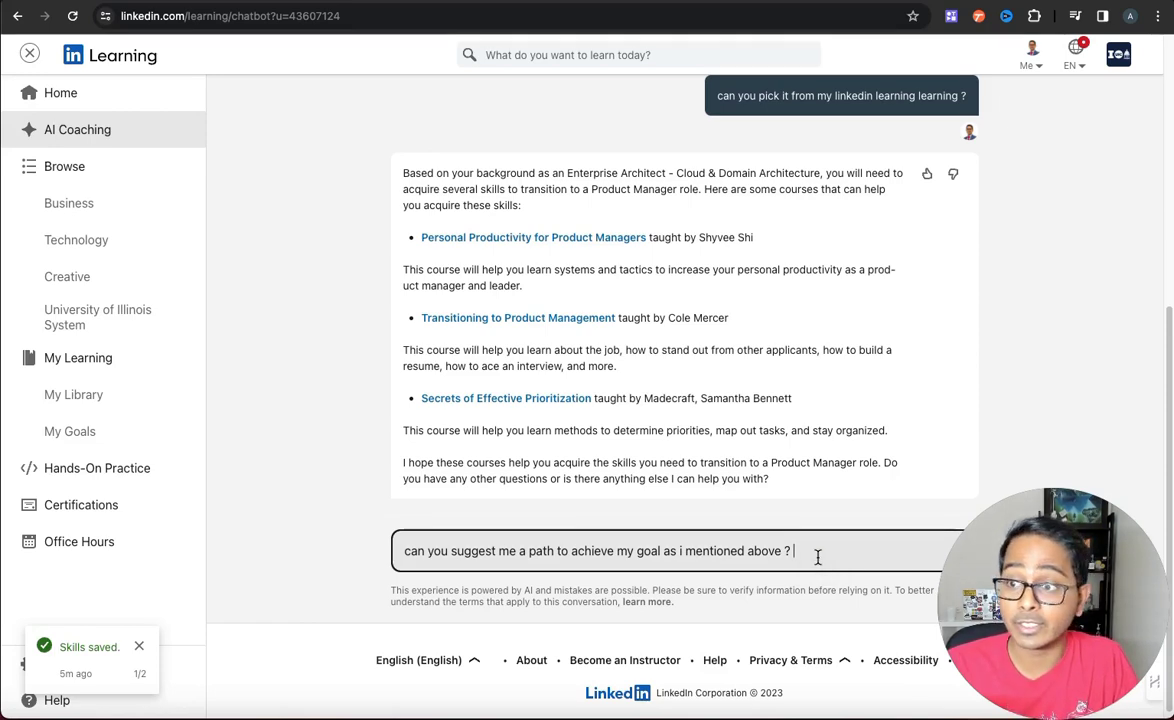
pyautogui.press('Return')
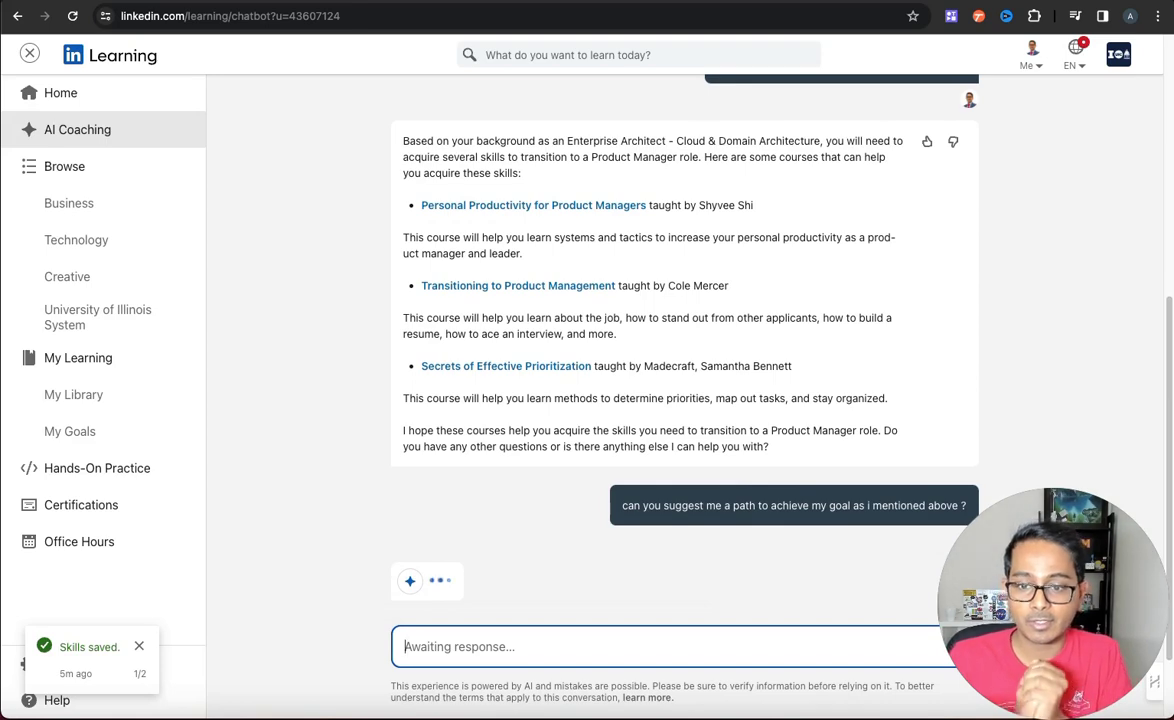